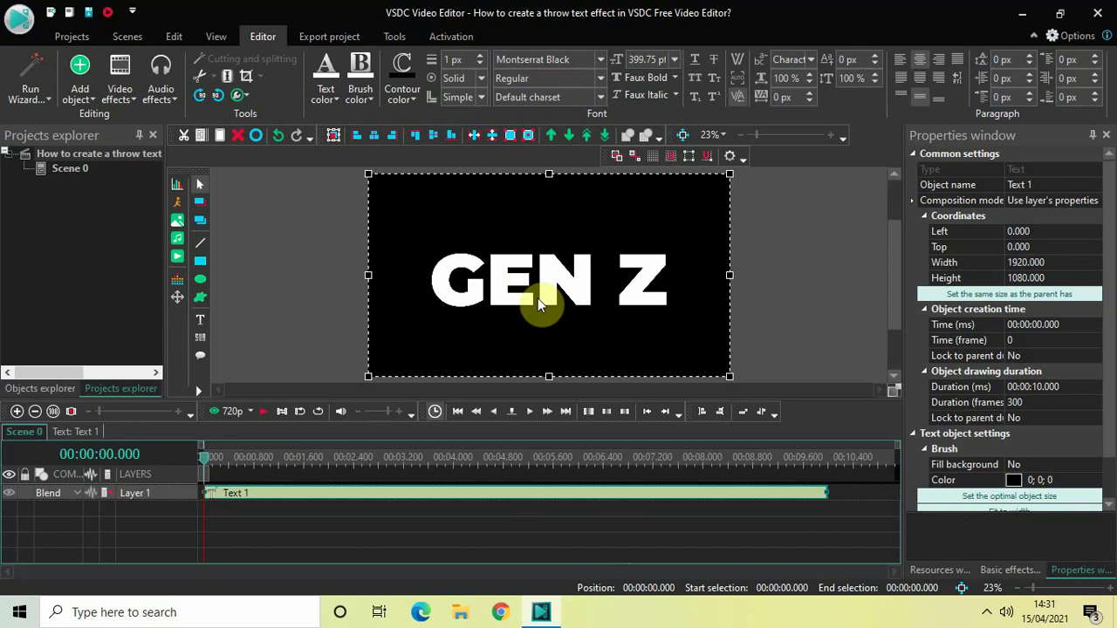
- Open the Text 1 clip to show the GEN Z object's internal timeline
double_click(420, 494)
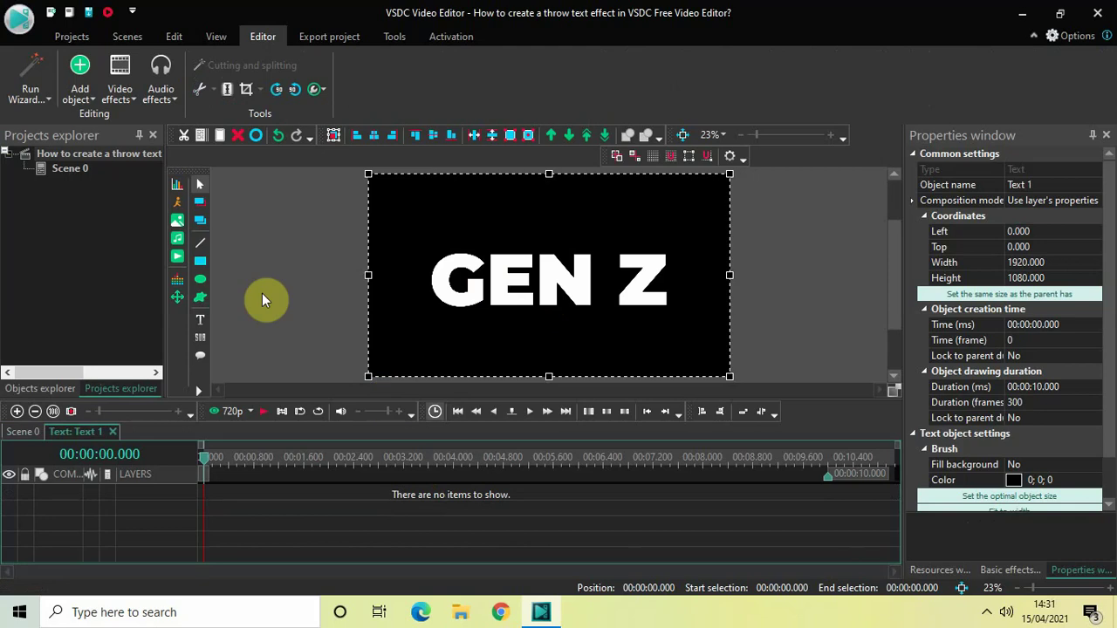
- Add a Transforms > Rotate effect spanning the whole GEN Z text duration
left_click(122, 101)
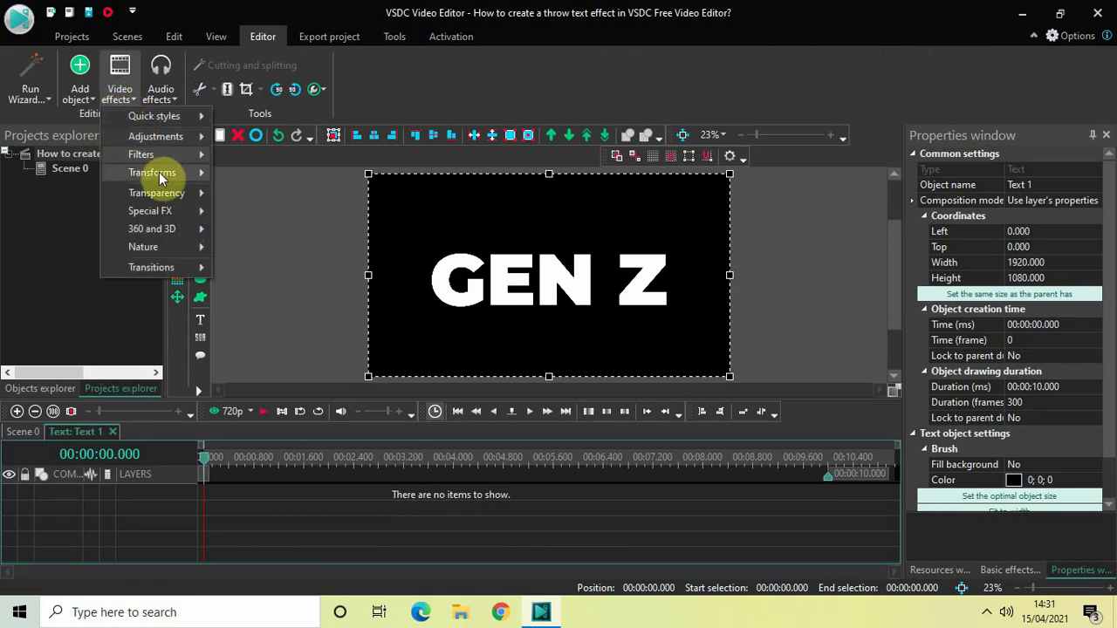
mouse_move(175, 173)
left_click(276, 243)
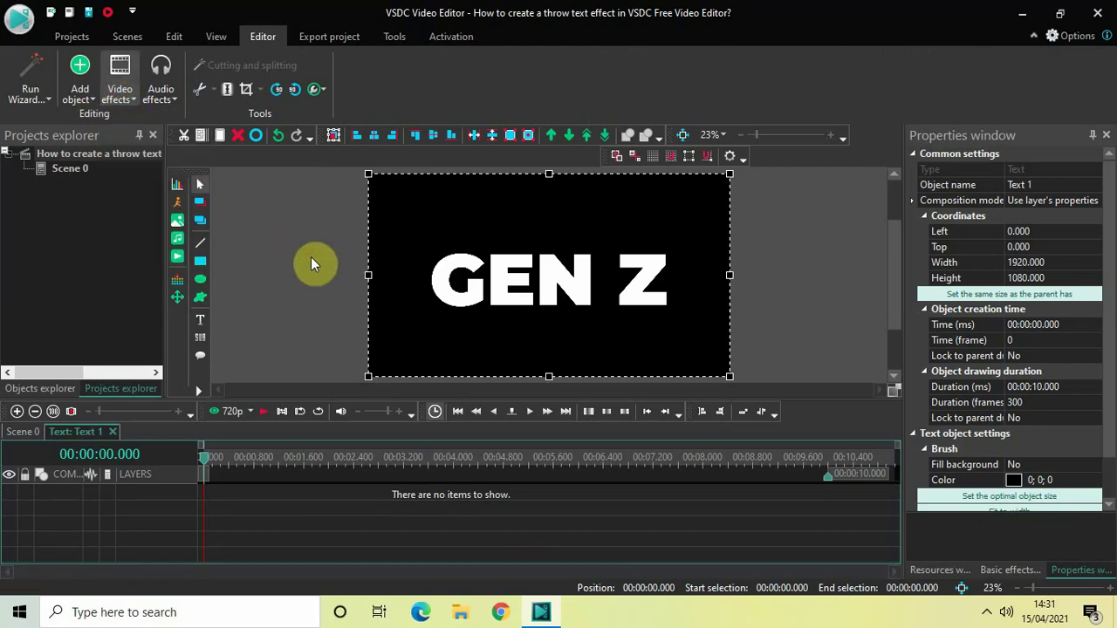
left_click(729, 387)
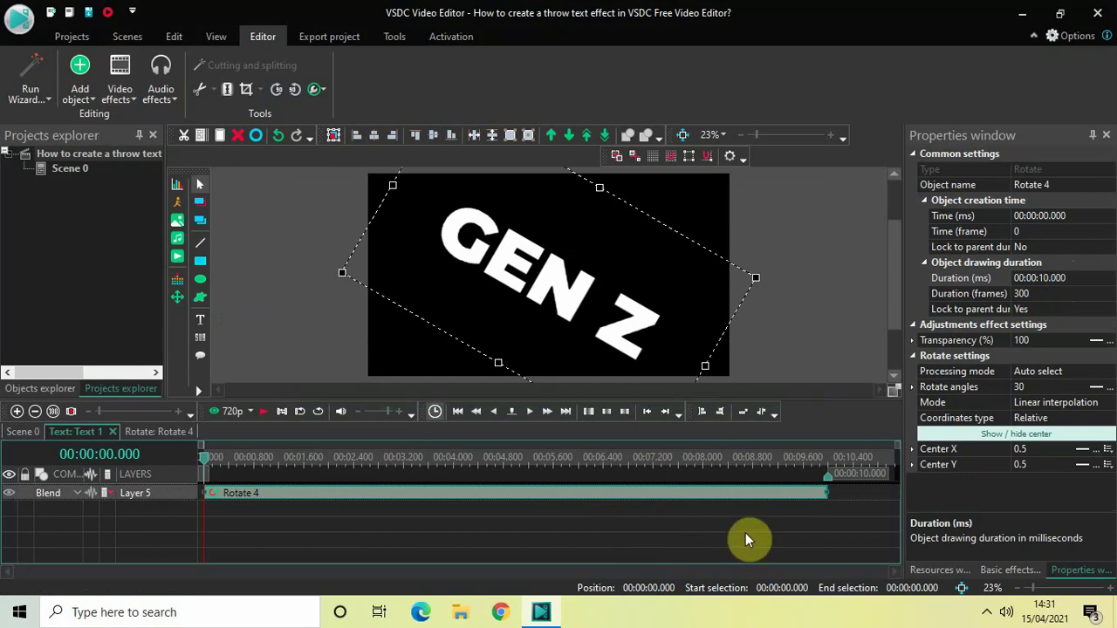
- Set the Rotate effect's Duration to 00:00:01.500 (45 frames)
left_click(1075, 279)
key("BackSpace")
key("BackSpace")
key("BackSpace")
key("BackSpace")
key("BackSpace")
key("BackSpace")
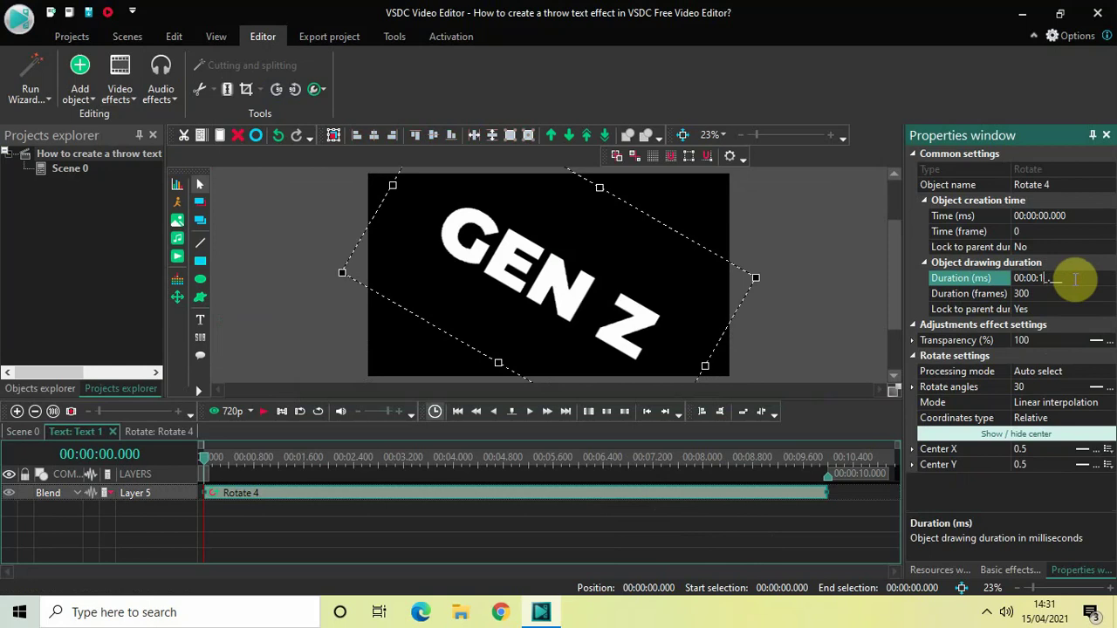
type("01500")
key("Return")
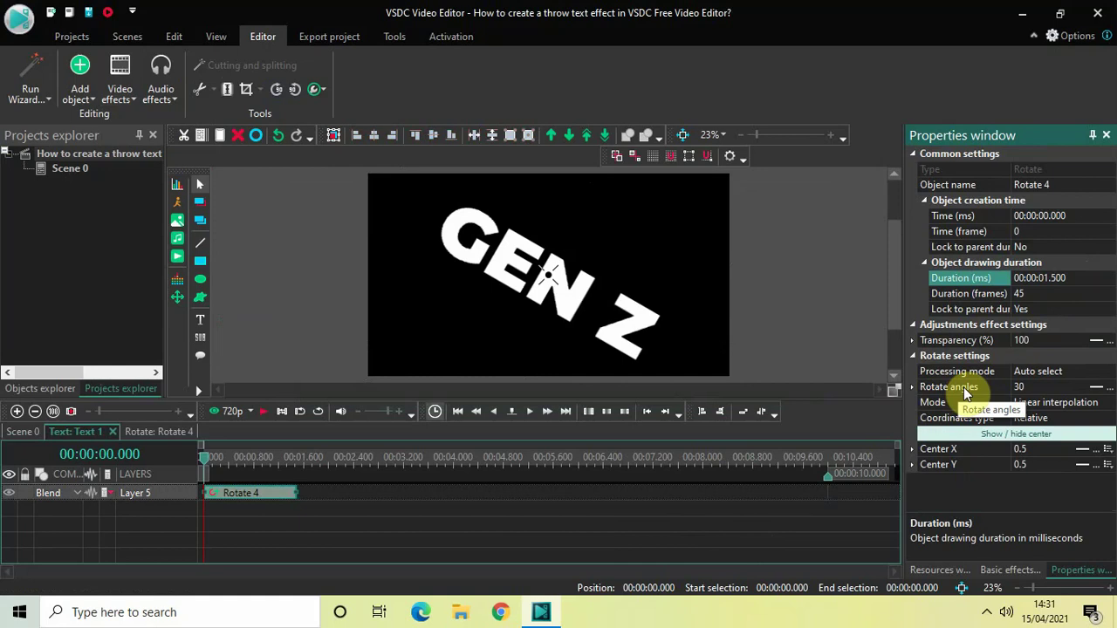
- Animate the Rotate angles from 0 to 360 degrees and play a preview
left_click(1097, 390)
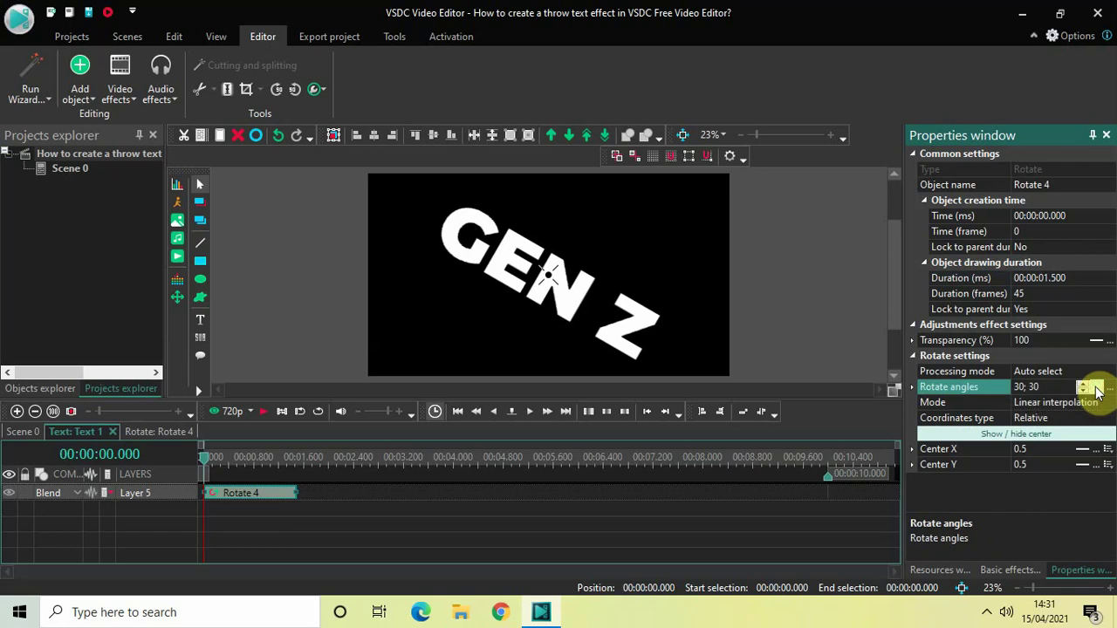
left_click(1055, 386)
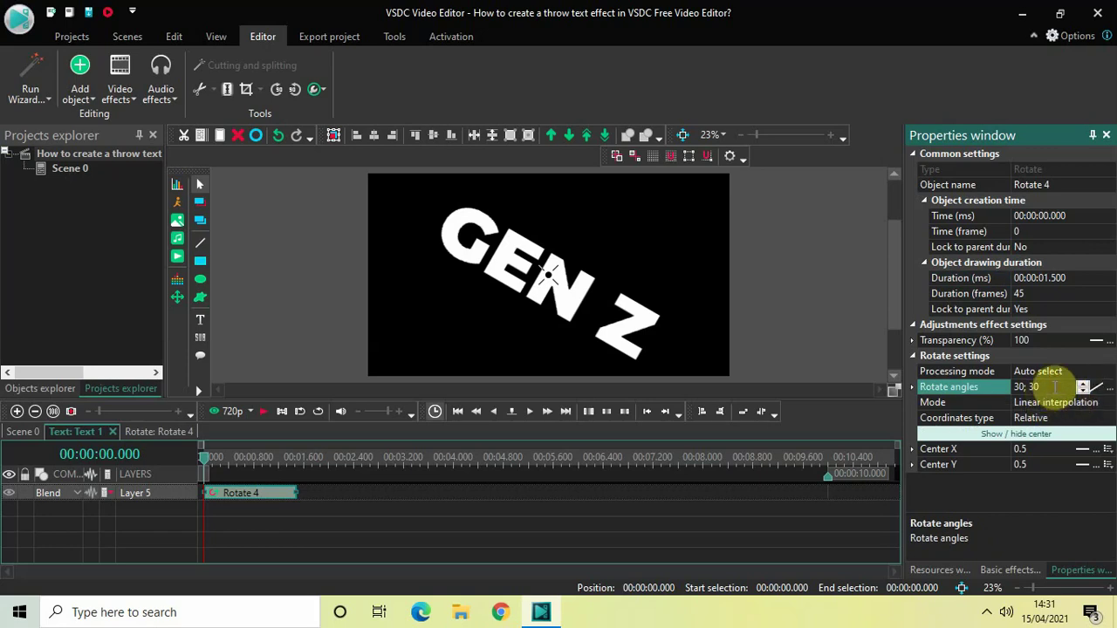
key("ctrl+a")
key("BackSpace")
type("0;360")
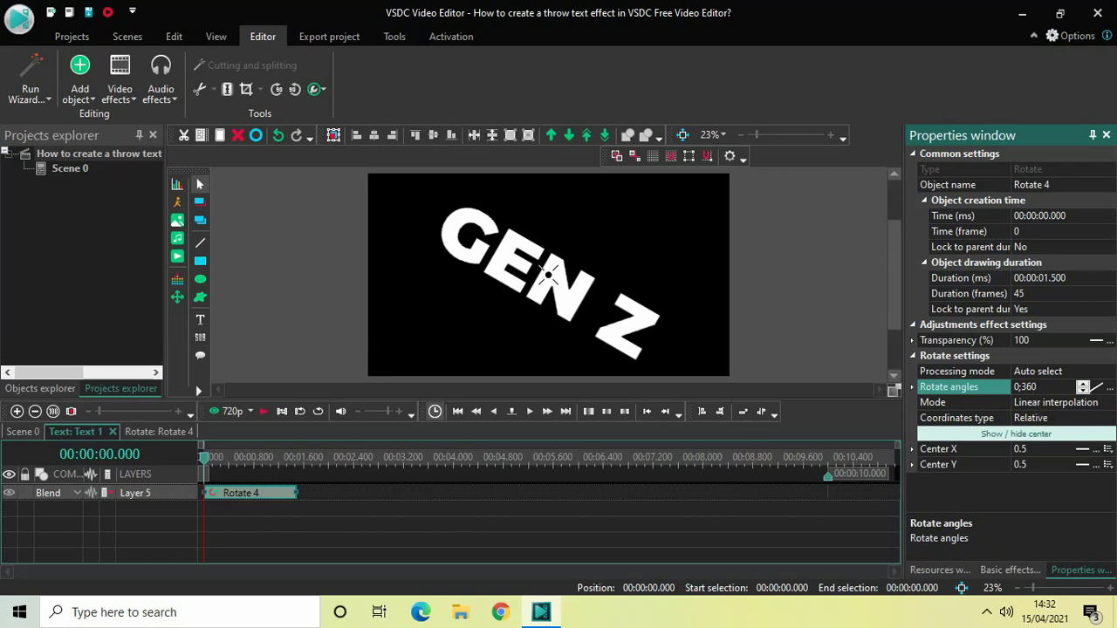
key("Return")
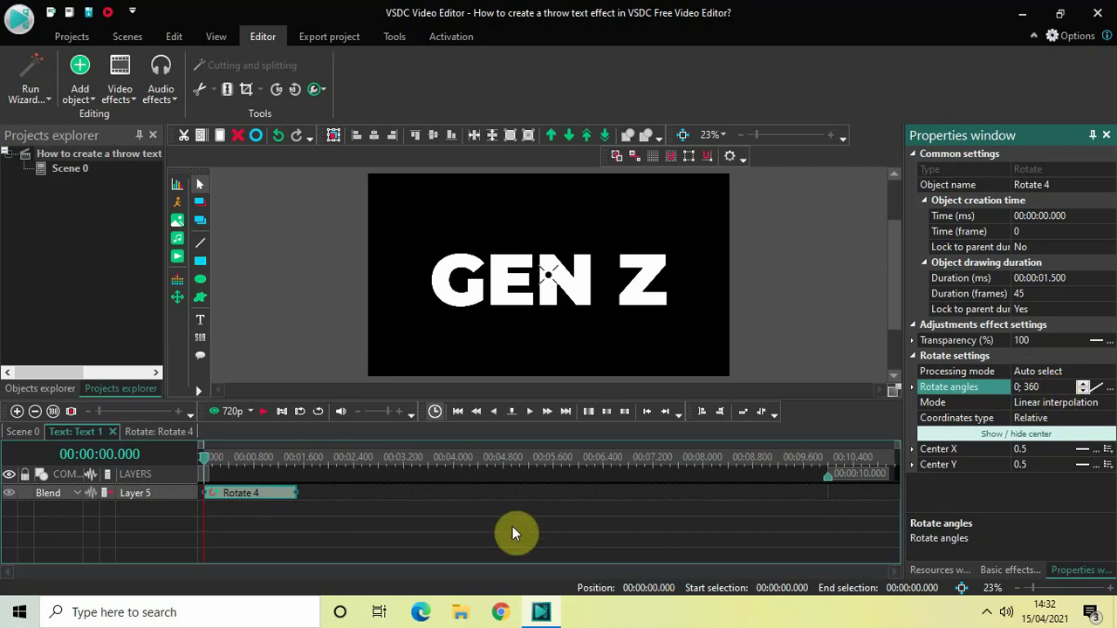
key("space")
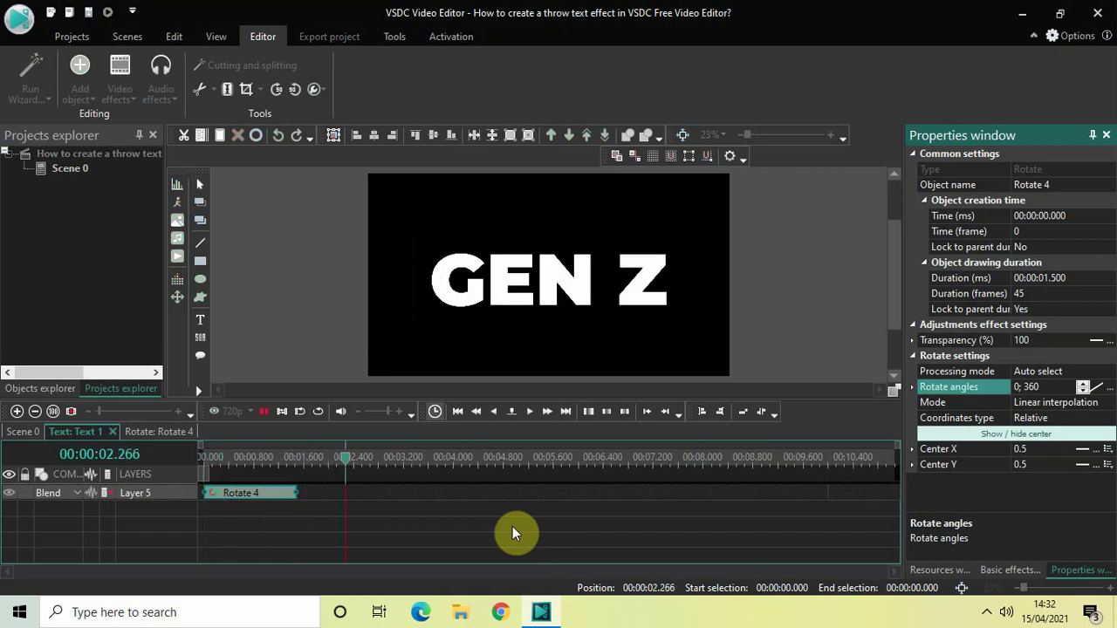
- Stop playback, reset the playhead to the start and deselect Rotate 4
key("space")
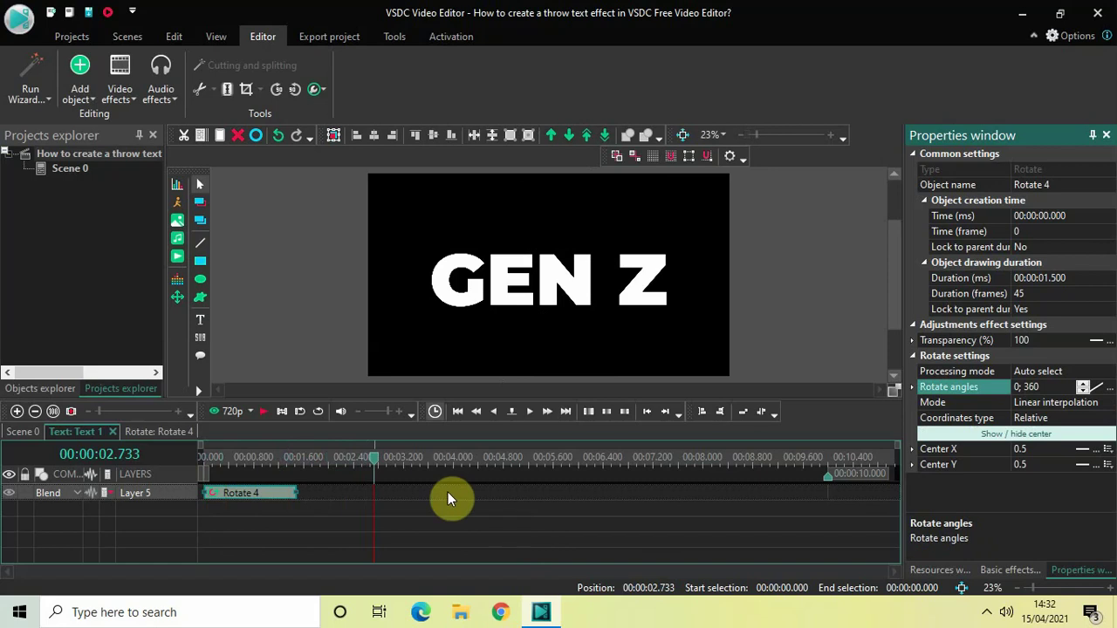
left_click(204, 453)
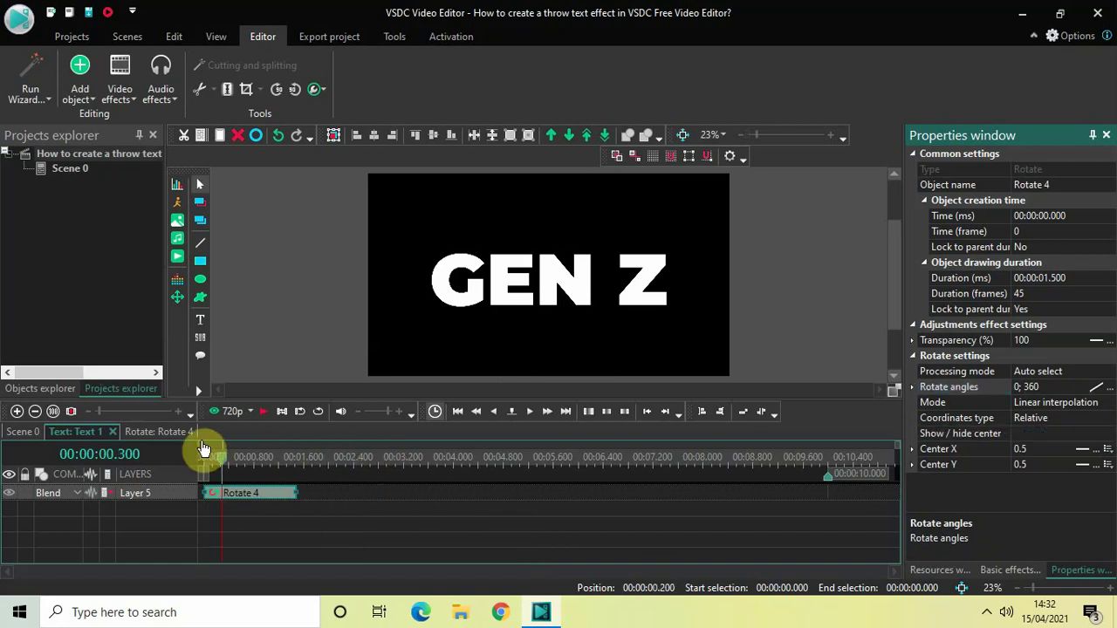
left_click(335, 505)
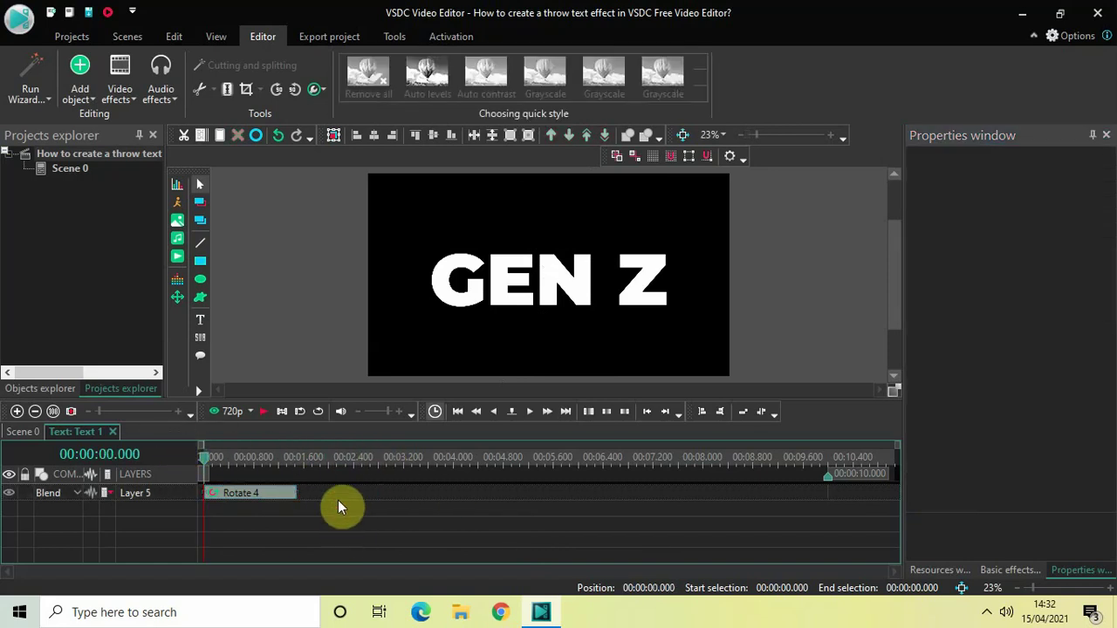
- Add a Transforms > Zoom effect across the full text and select Zoom 1
left_click(121, 94)
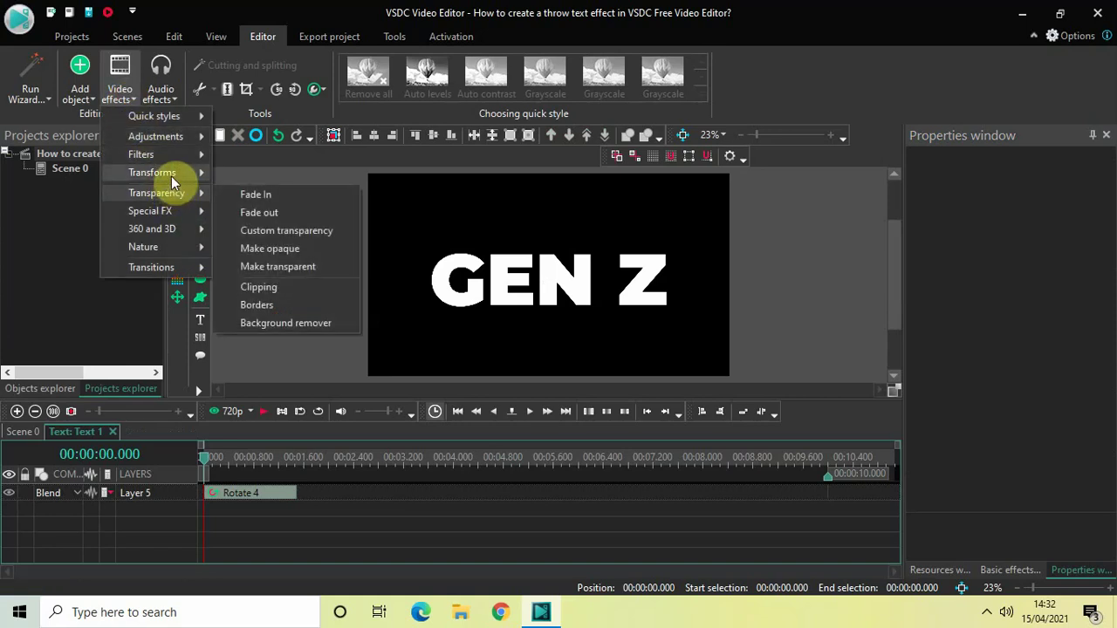
mouse_move(172, 181)
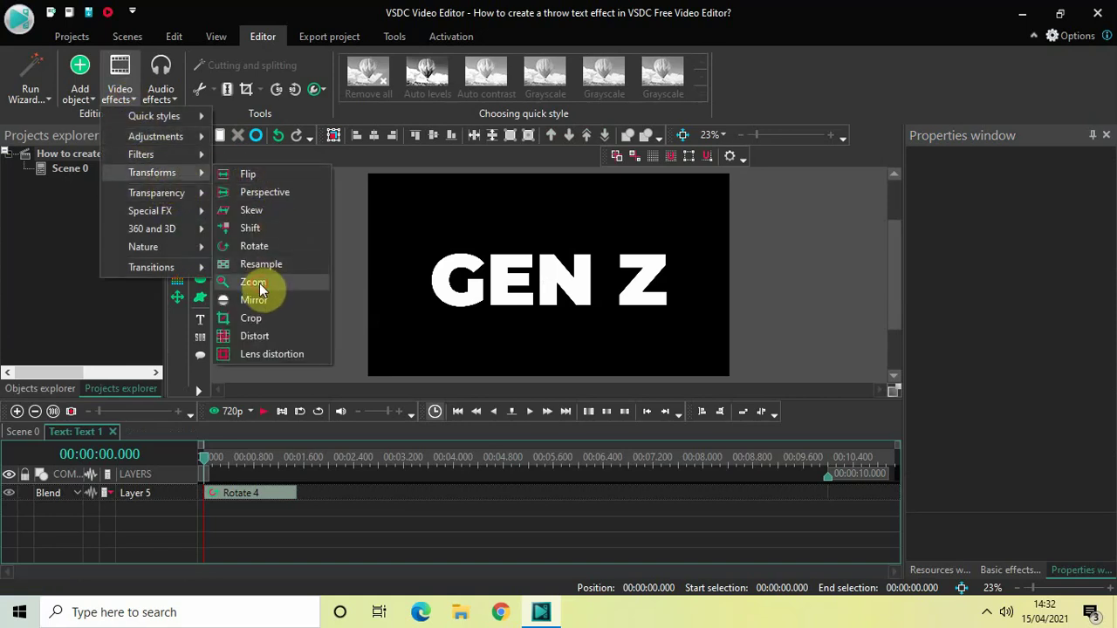
left_click(266, 284)
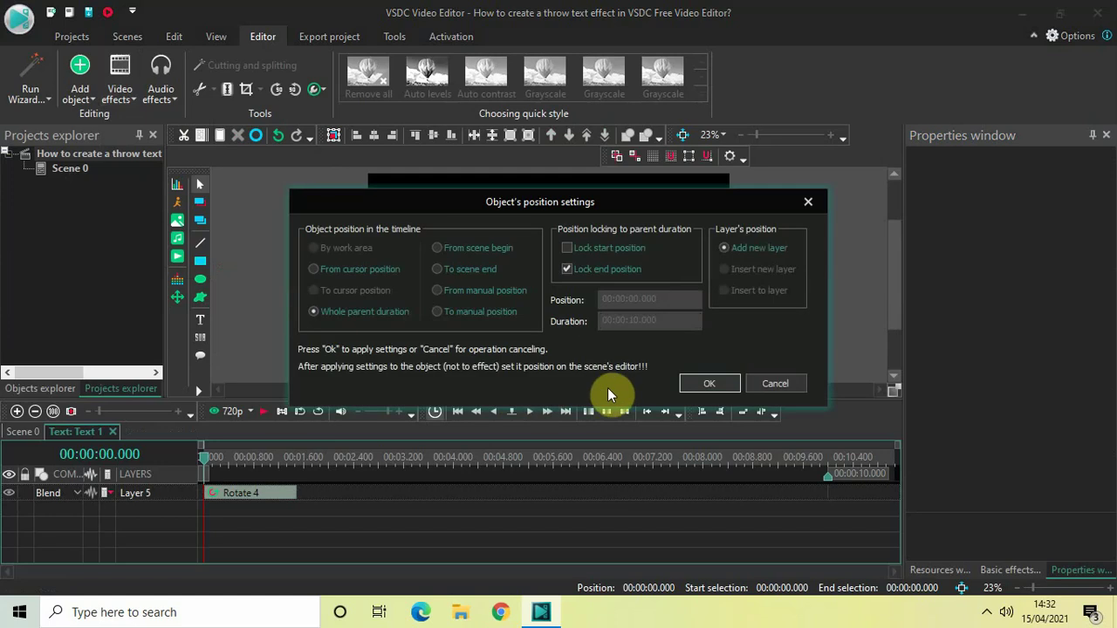
left_click(686, 385)
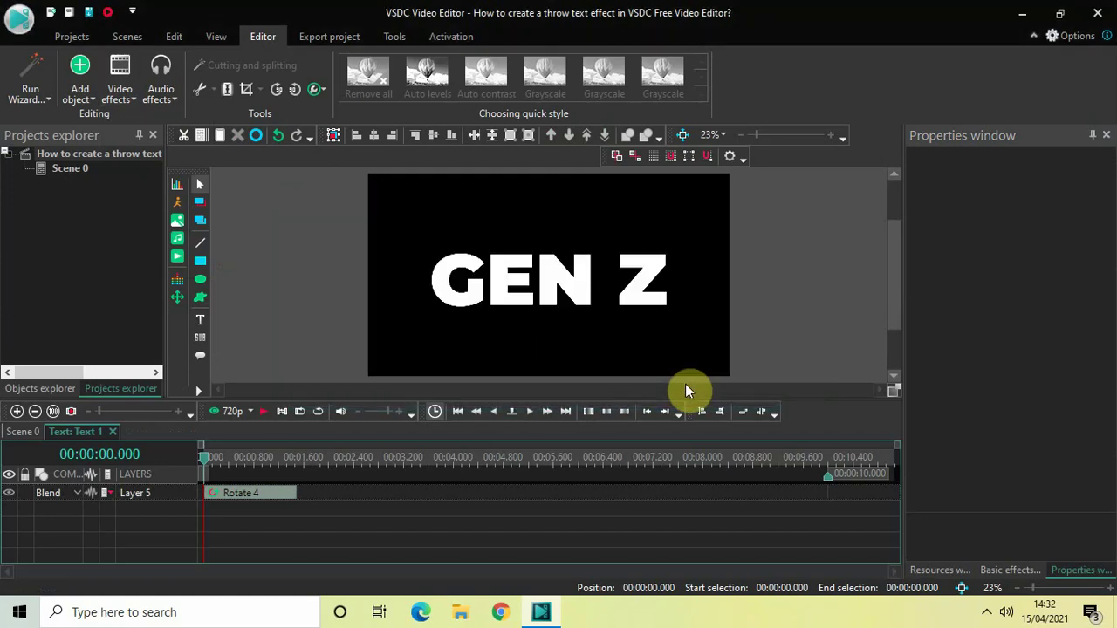
left_click(701, 498)
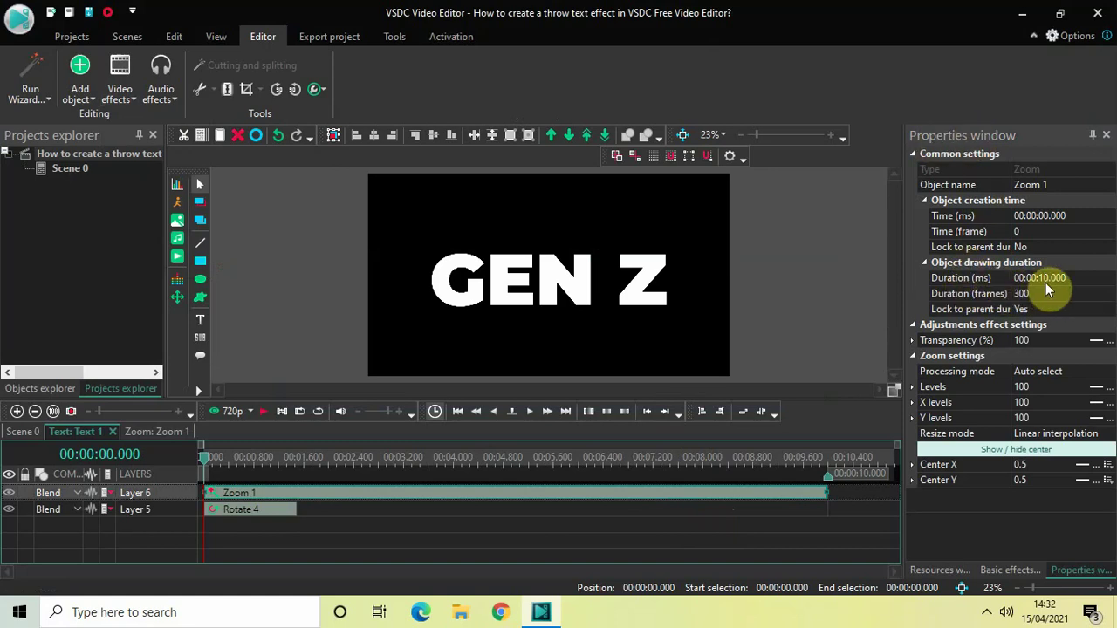
- Set Zoom 1's Duration to 00:00:01.500 to match the Rotate effect
left_click(1072, 279)
key("BackSpace")
key("BackSpace")
key("BackSpace")
key("BackSpace")
key("BackSpace")
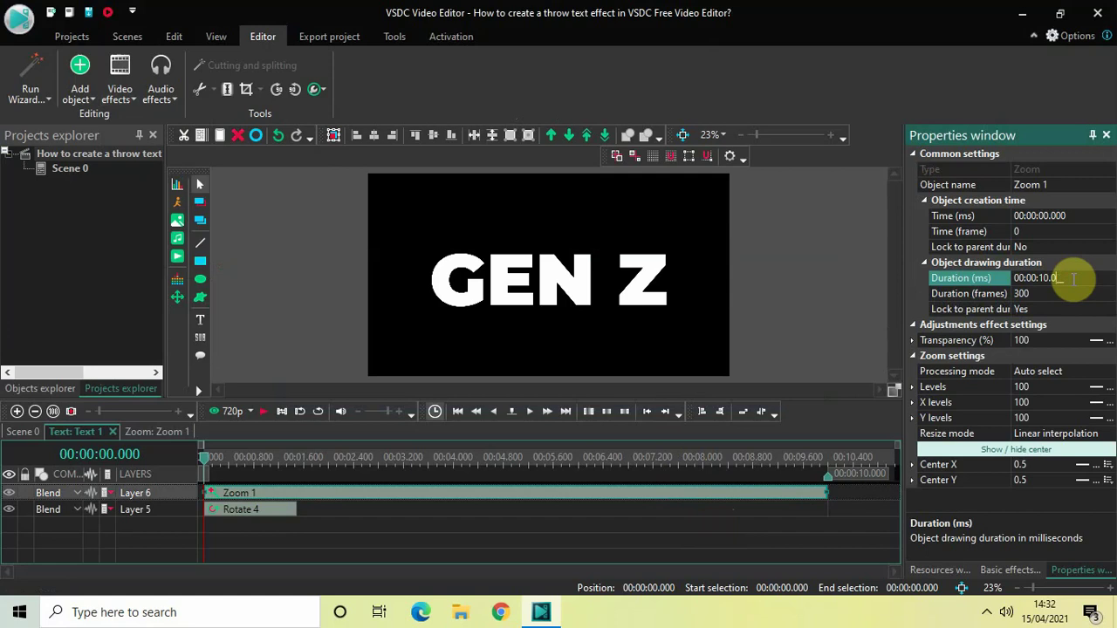
key("BackSpace")
type("01500")
key("Return")
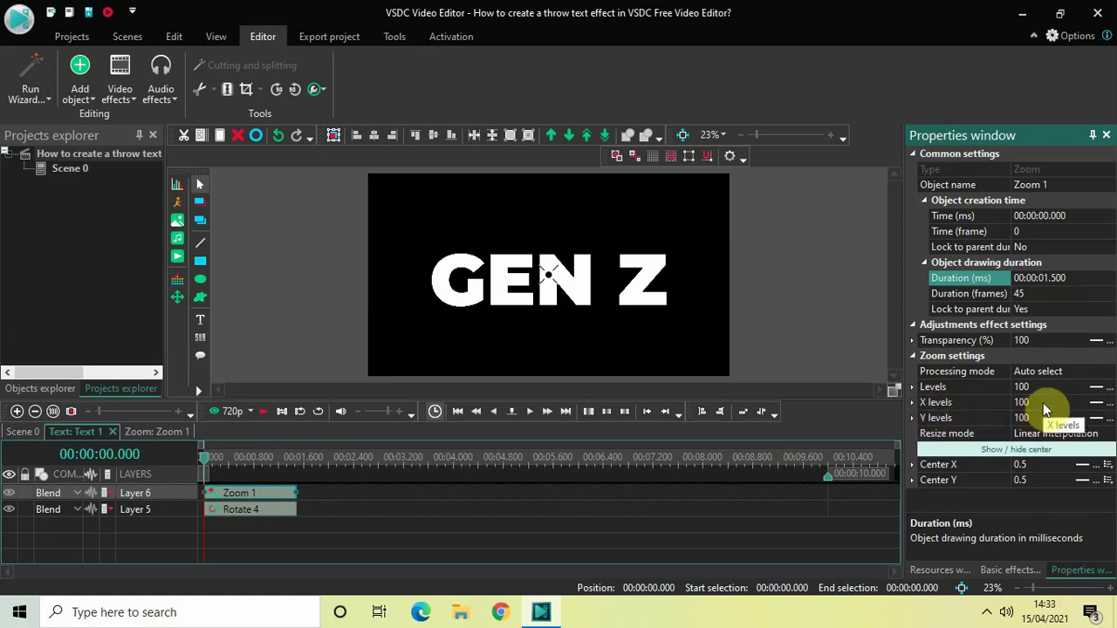
- Make Zoom 1's X and Y levels animated and set X levels to 0;100
left_click(1097, 406)
left_click(1097, 407)
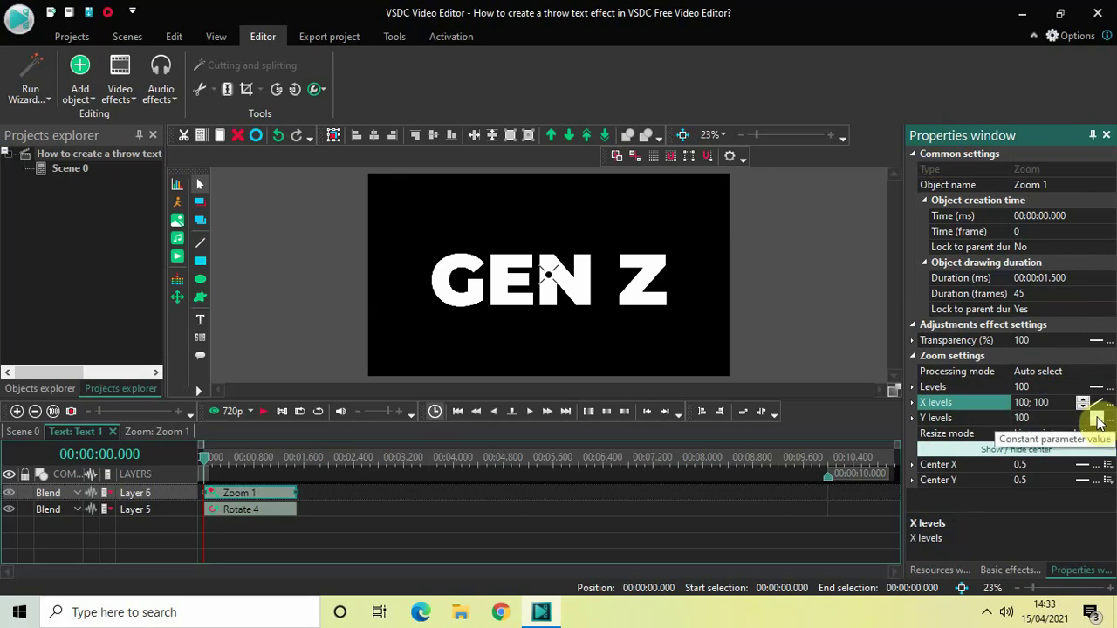
left_click(1098, 422)
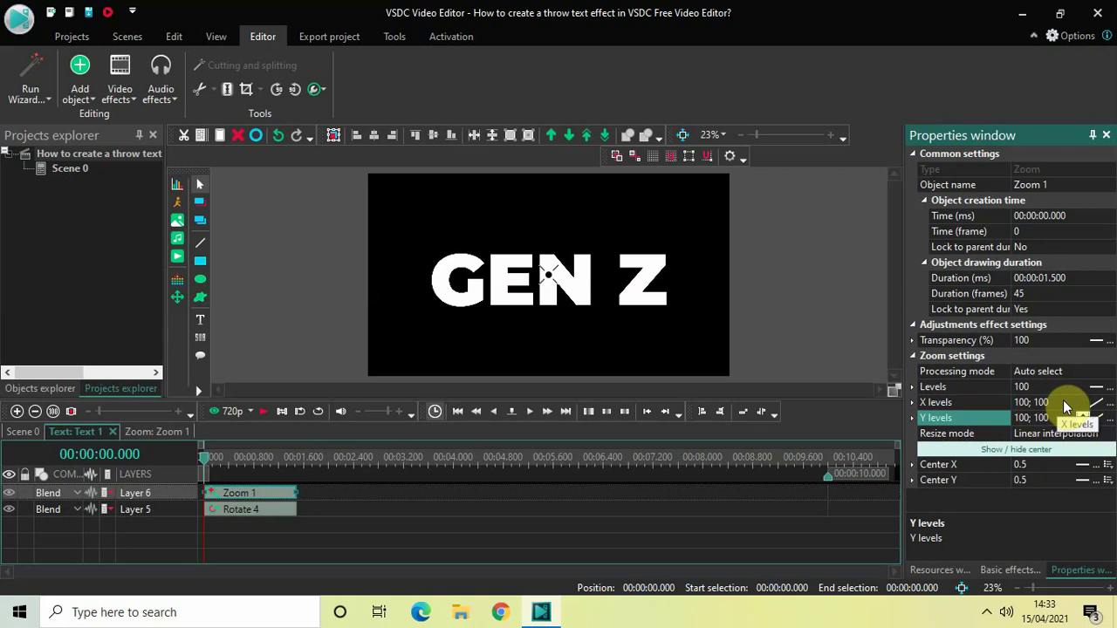
left_click(1063, 401)
left_click(1063, 401)
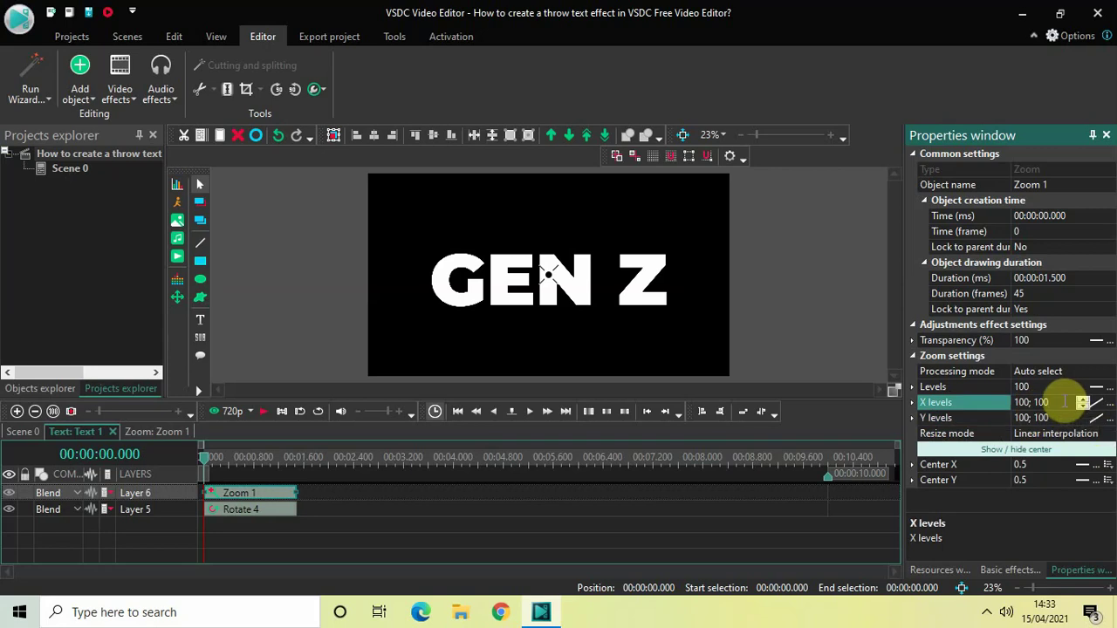
double_click(1063, 402)
key("BackSpace")
key("BackSpace")
key("BackSpace")
key("BackSpace")
key("BackSpace")
key("BackSpace")
type("0;100")
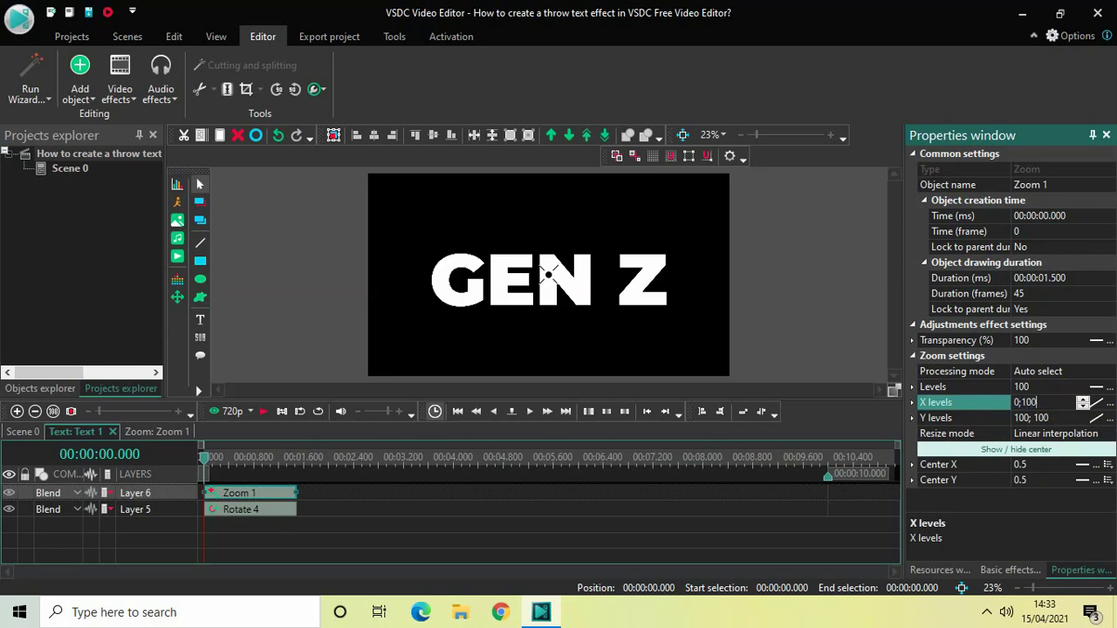
key("Return")
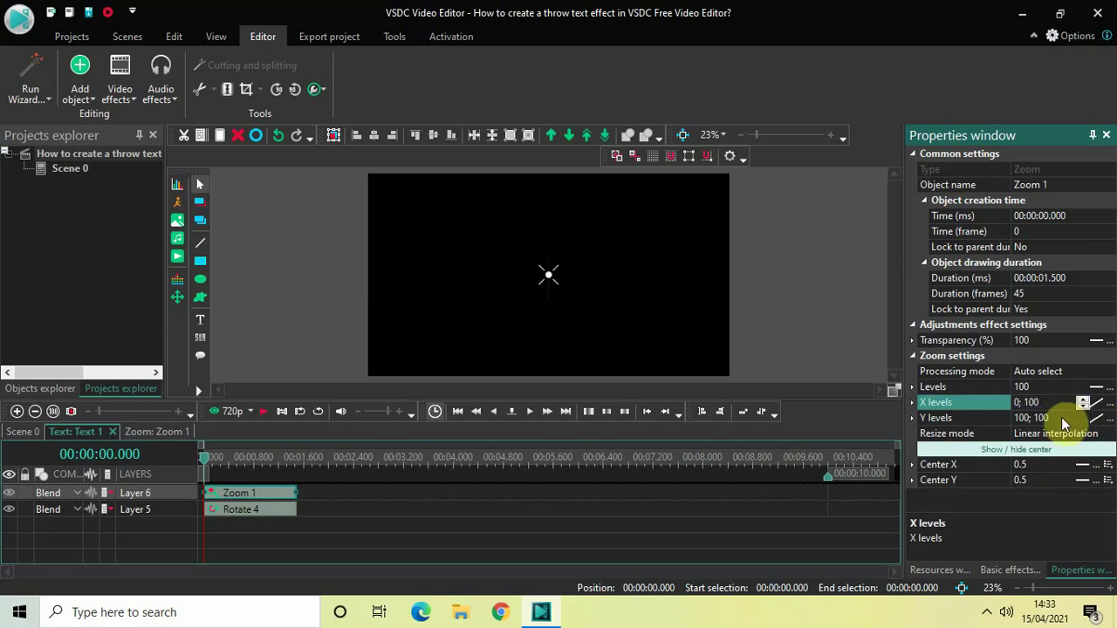
- Set Zoom 1's Y levels to 0;100
left_click(1061, 417)
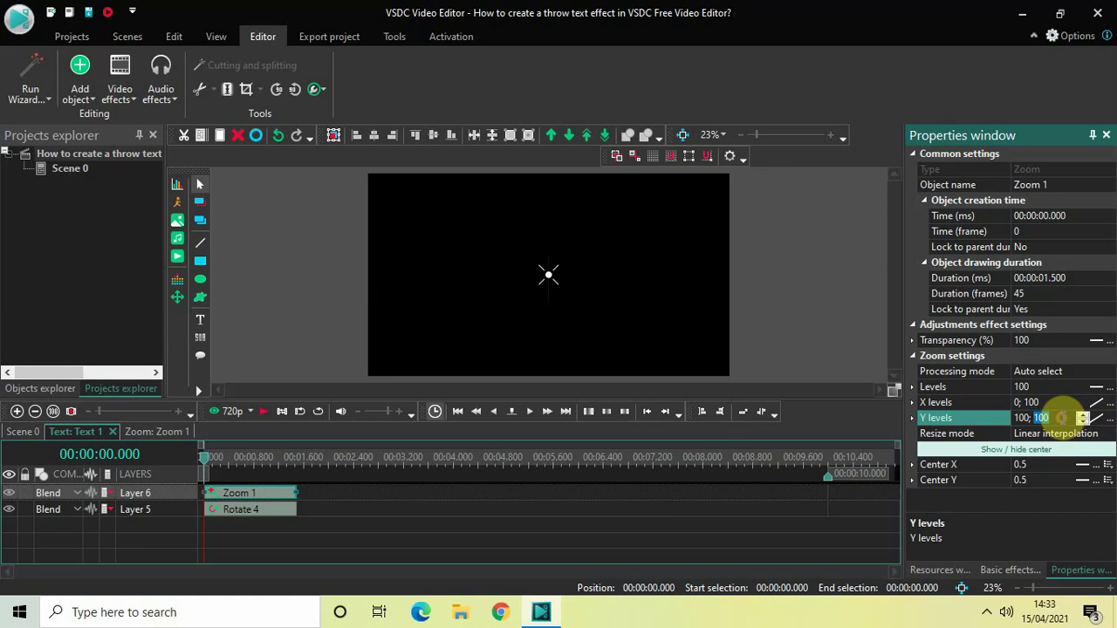
key("BackSpace")
key("ctrl+a")
key("BackSpace")
type("0;100")
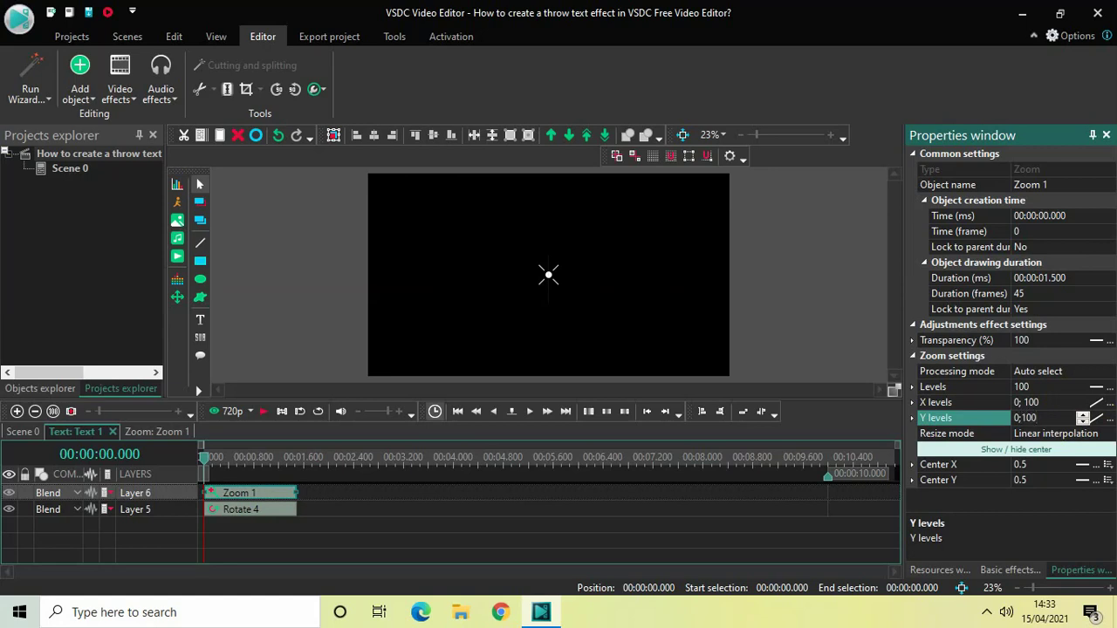
key("Return")
key("space")
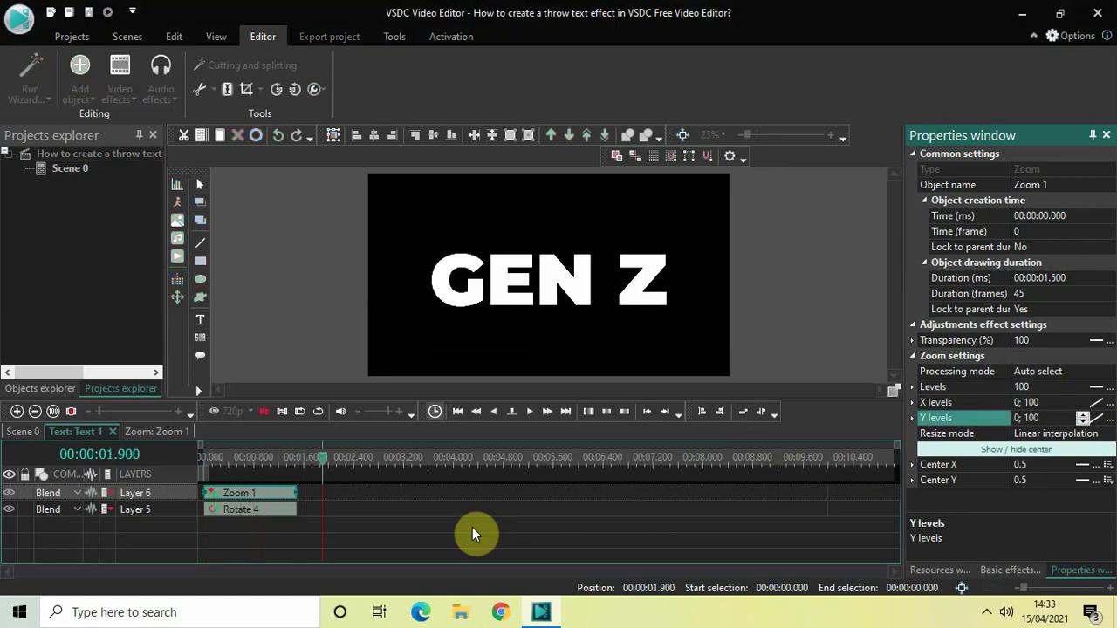
key("space")
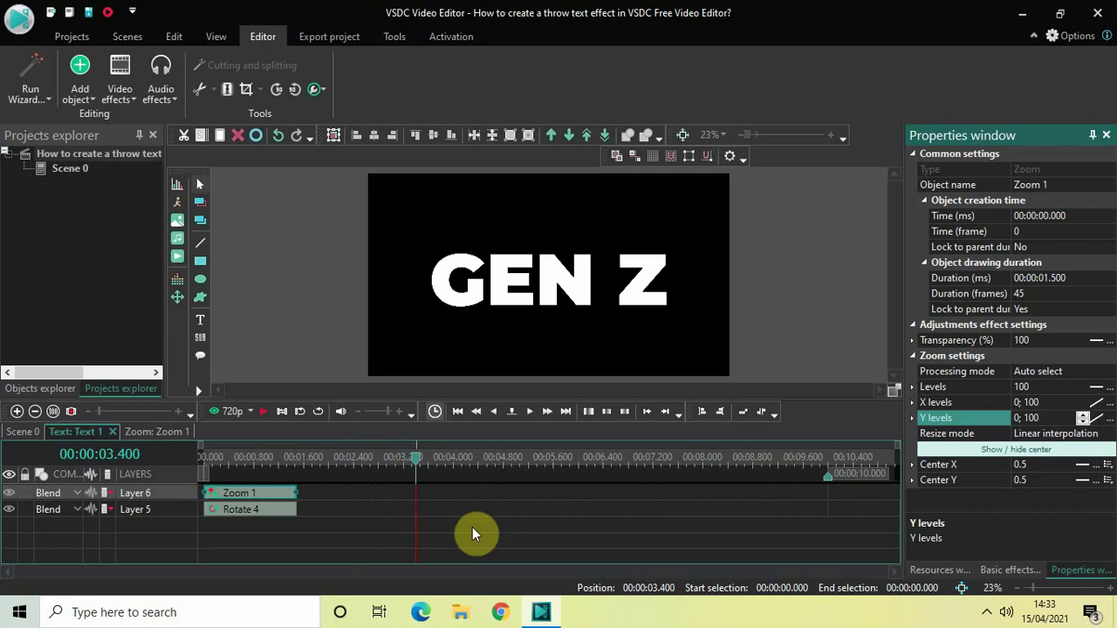
left_click_drag(419, 468, 180, 472)
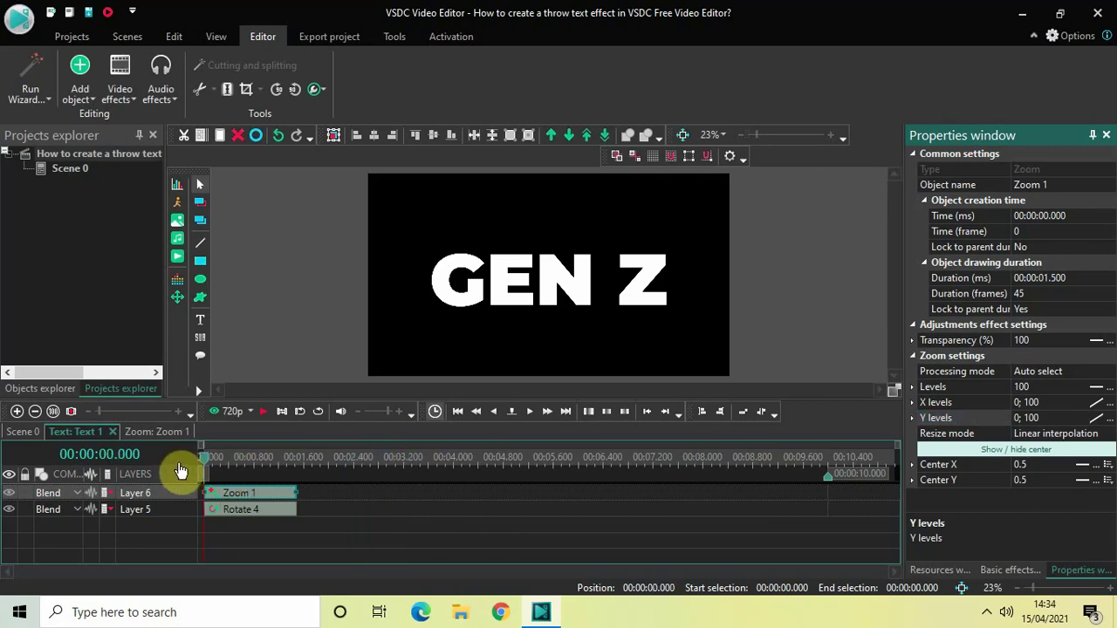
- Add a Transforms > Skew effect to the GEN Z text and select Skew 1
left_click(403, 529)
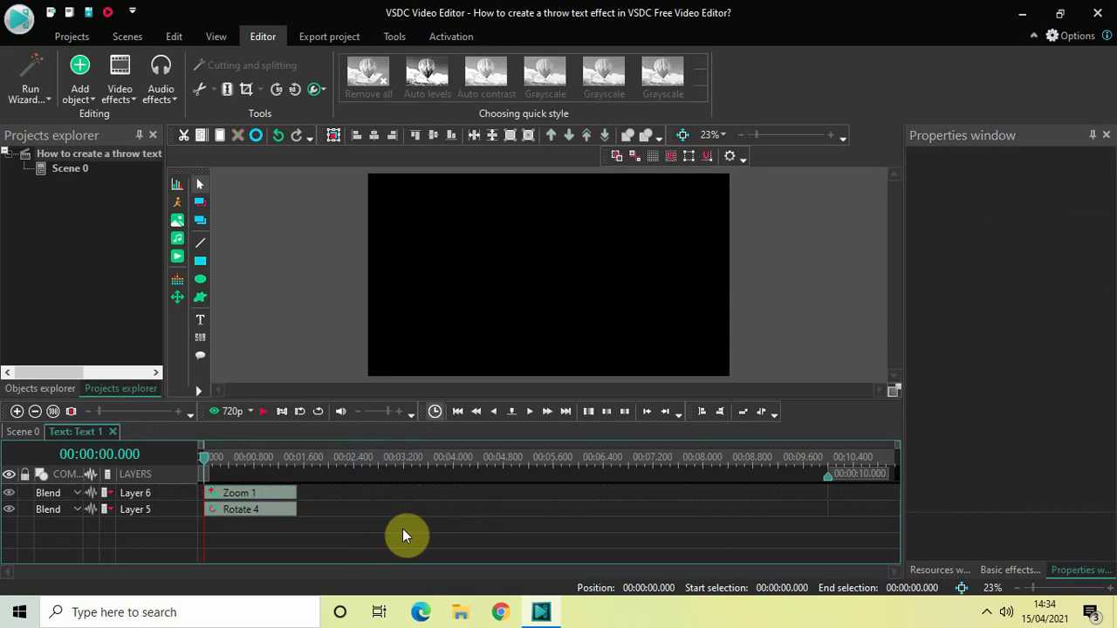
left_click(119, 89)
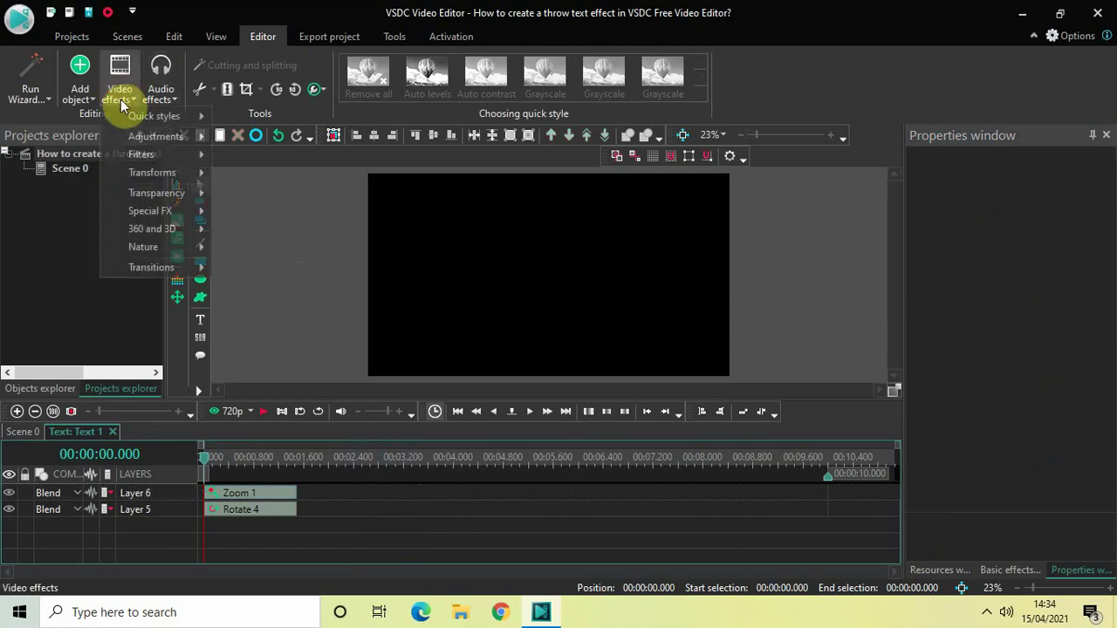
mouse_move(154, 175)
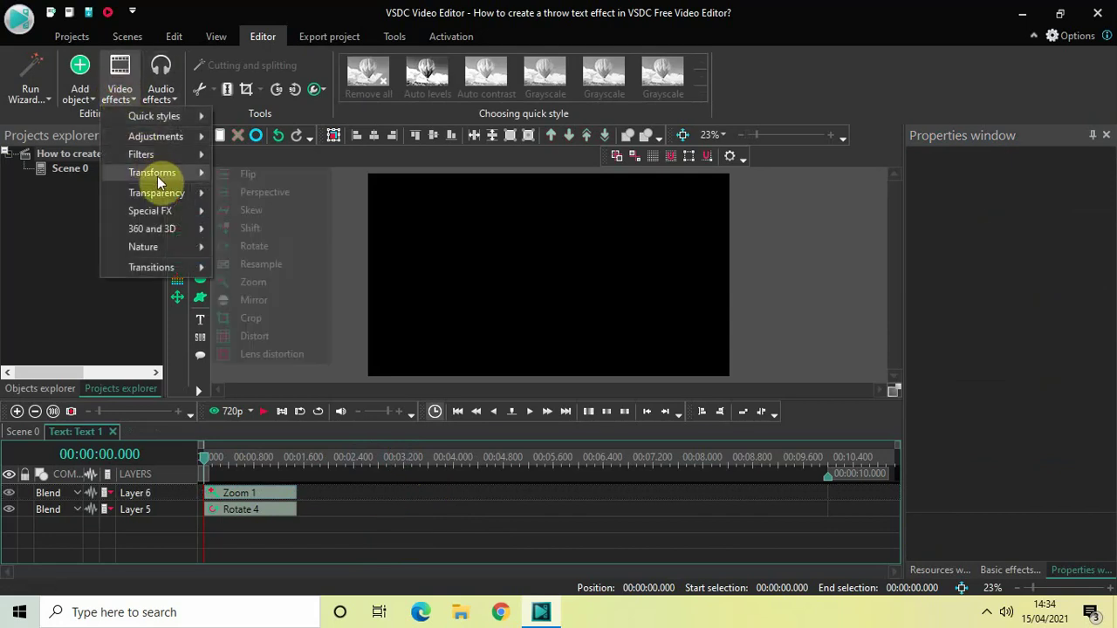
left_click(262, 212)
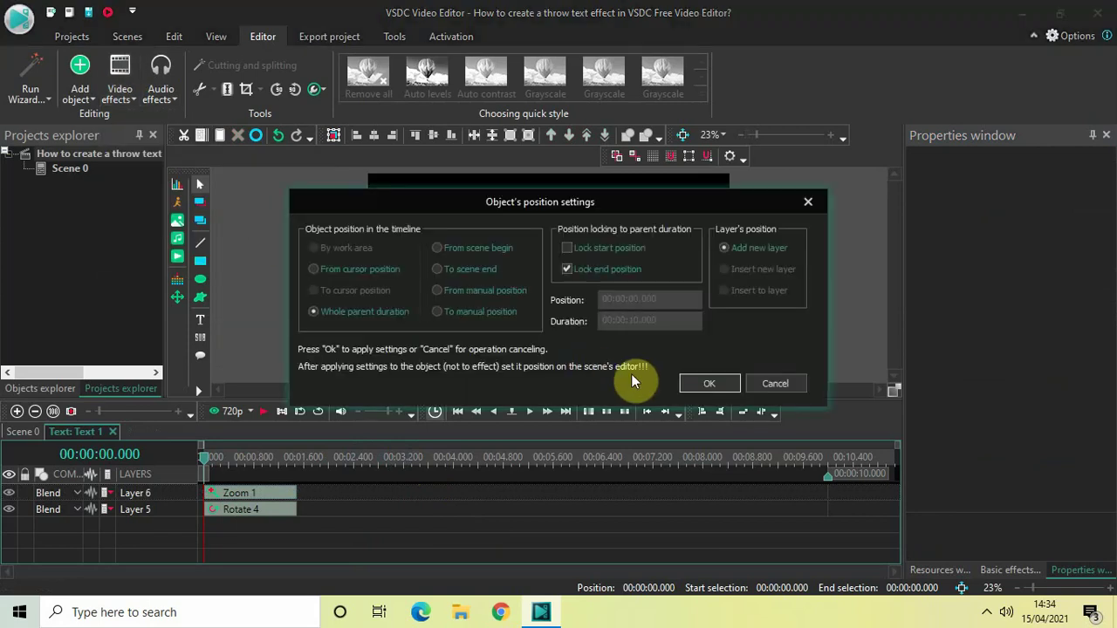
left_click(699, 385)
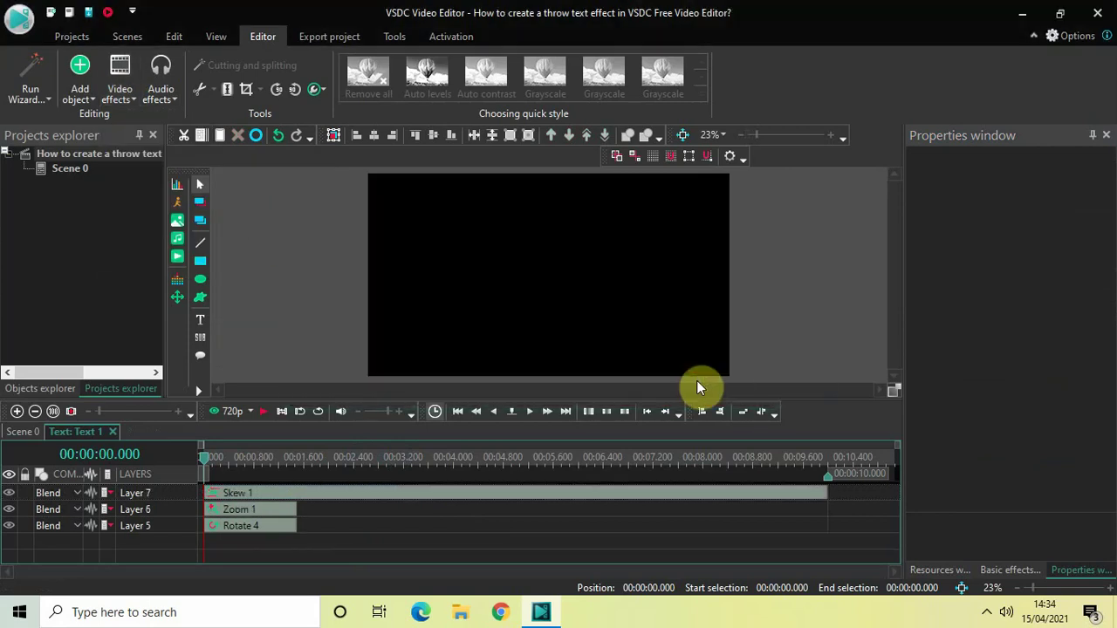
left_click(710, 495)
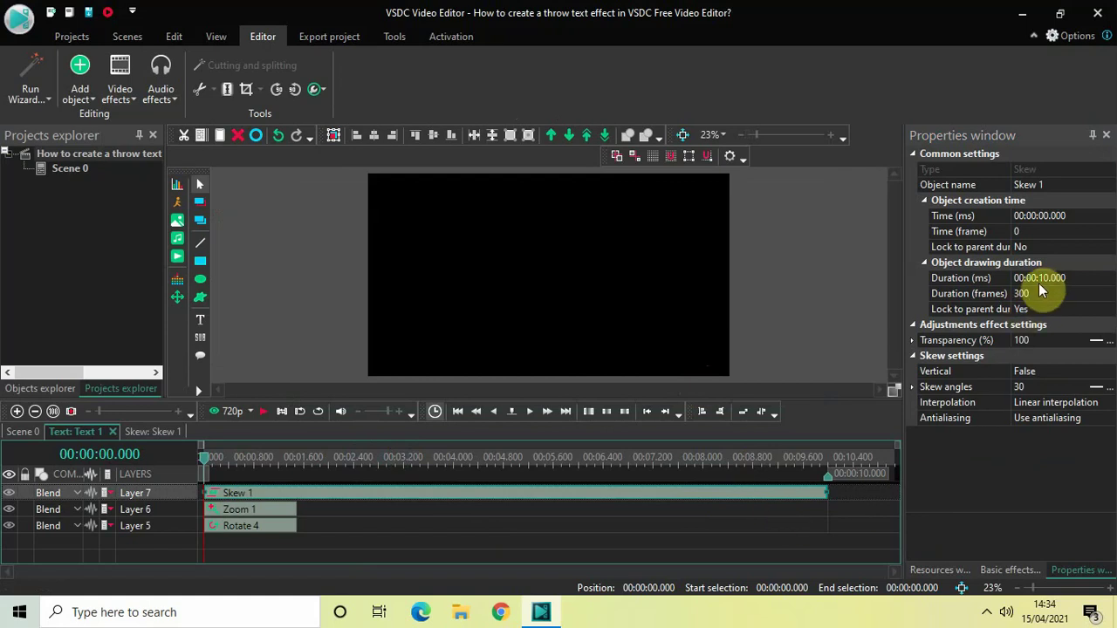
- Set Skew 1's Duration to 00:00:01.500 (45 frames)
left_click(1078, 280)
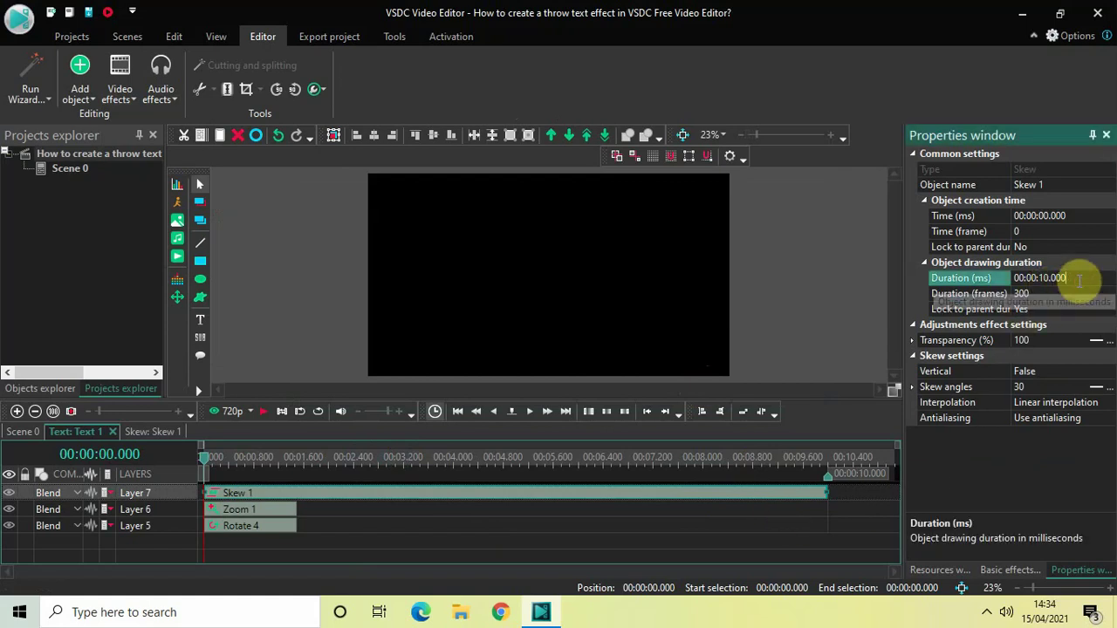
key("BackSpace")
key("BackSpace")
key("BackSpace")
key("BackSpace")
key("BackSpace")
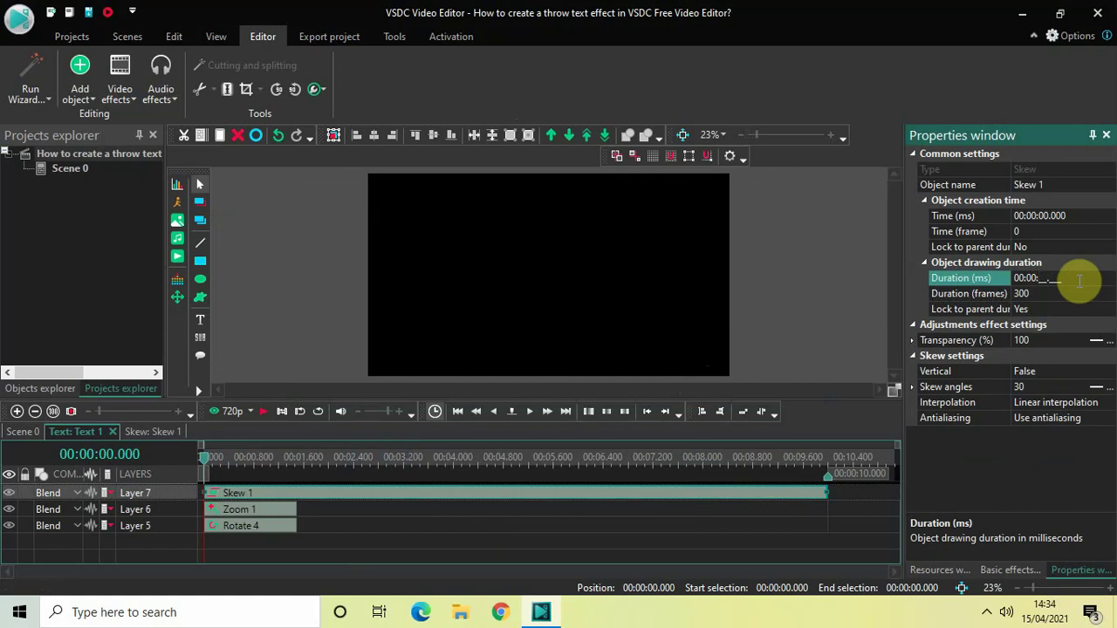
key("Return")
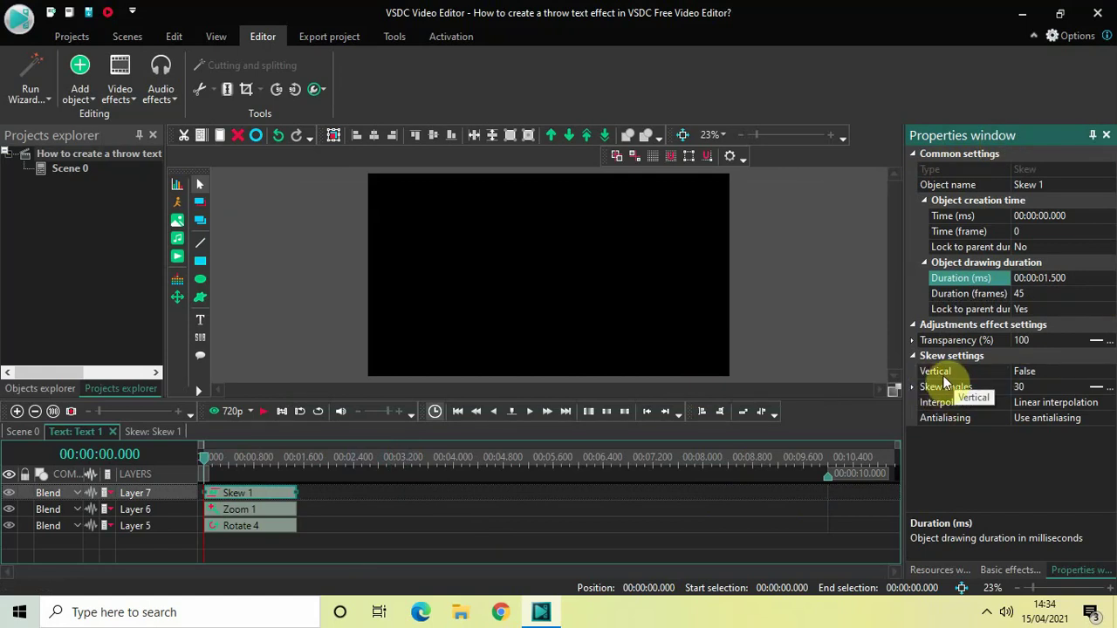
- Set Skew 1's Vertical property to True
left_click(1112, 374)
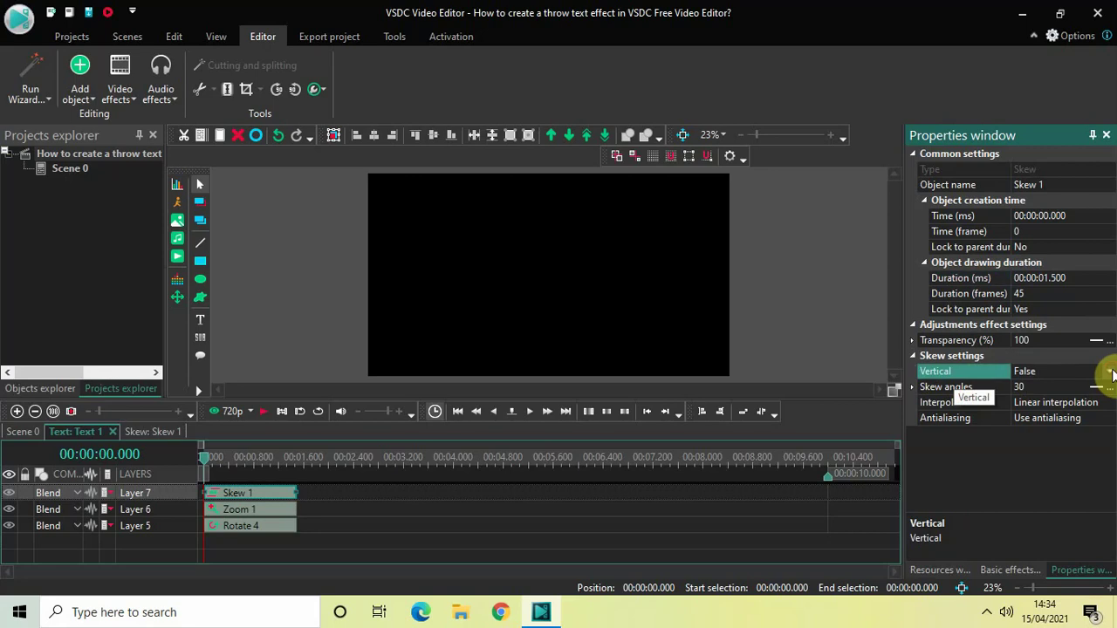
left_click(1111, 372)
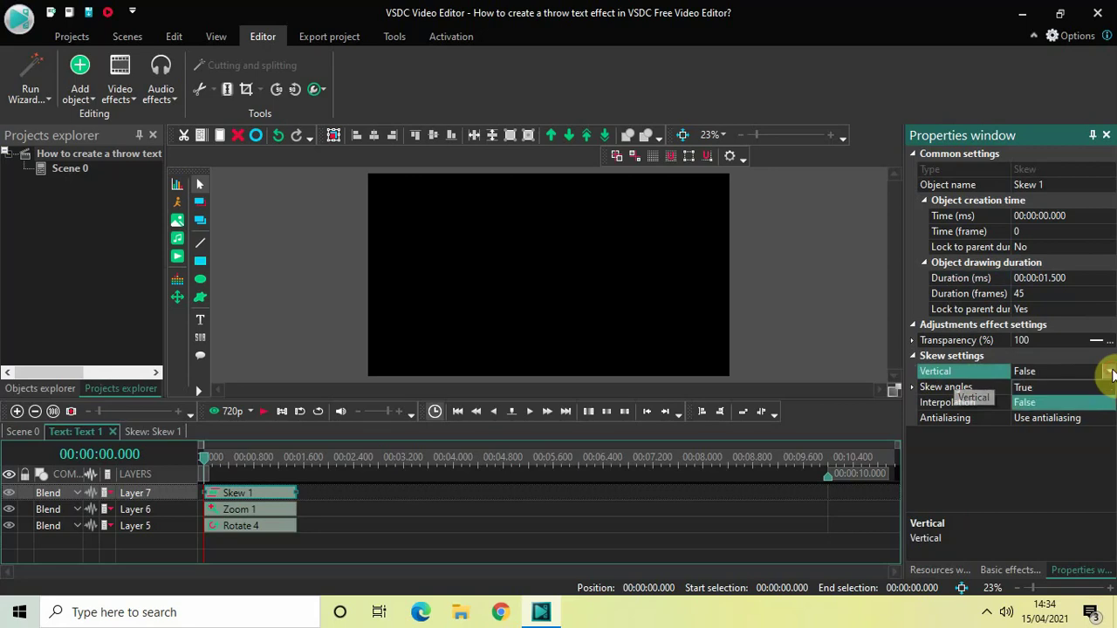
left_click(1071, 386)
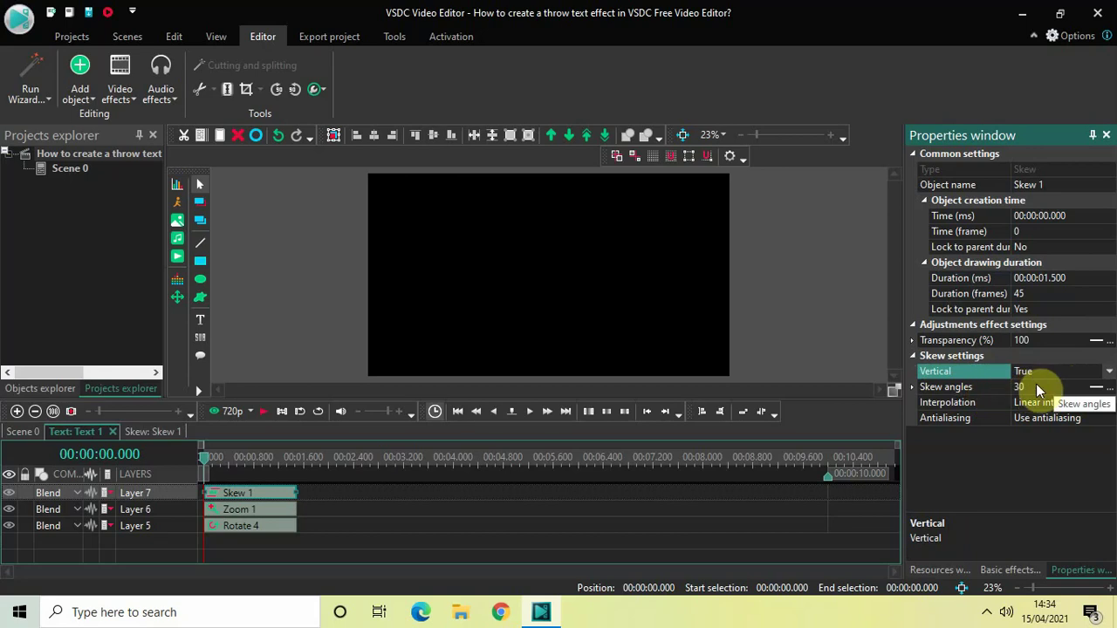
- Animate Skew 1's angles linearly from -90 to 0
left_click(1098, 389)
left_click(1098, 389)
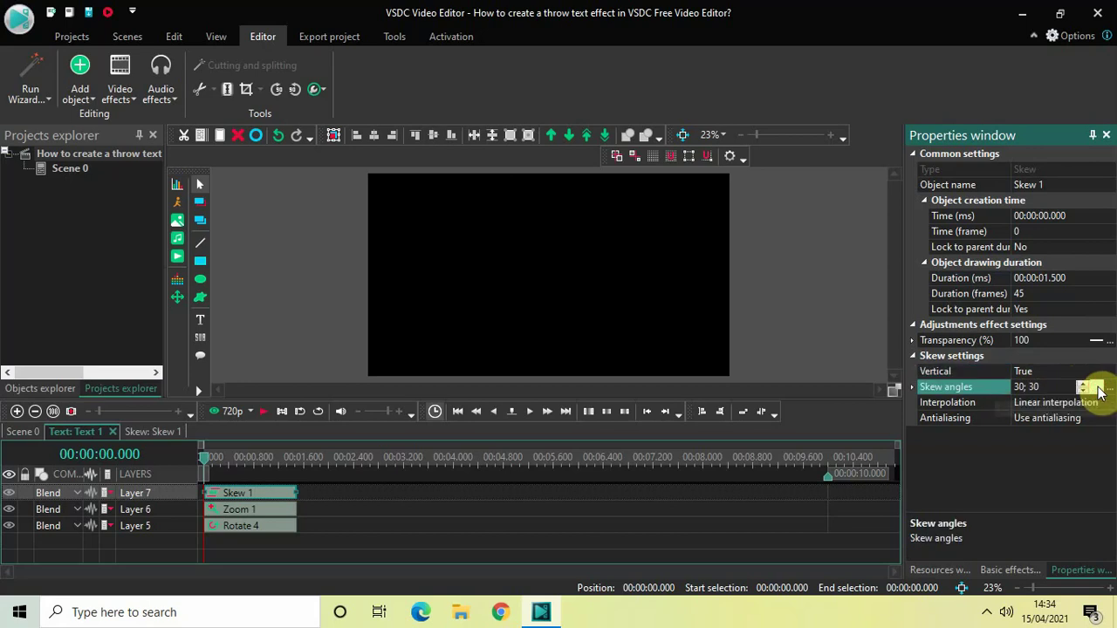
left_click(1045, 386)
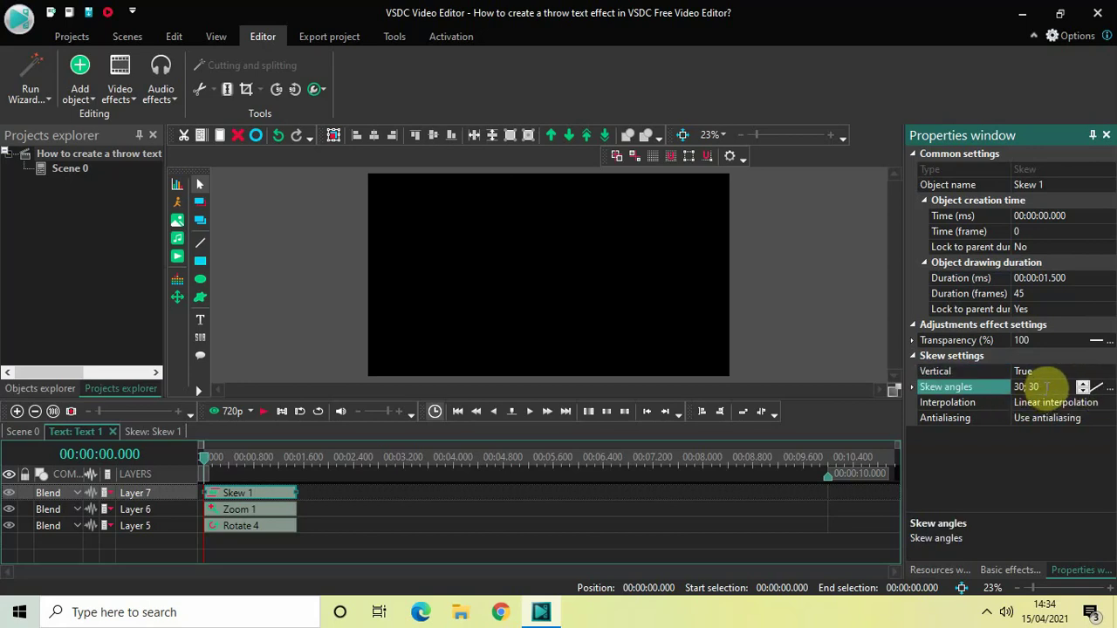
key("ctrl+a")
key("BackSpace")
type("-")
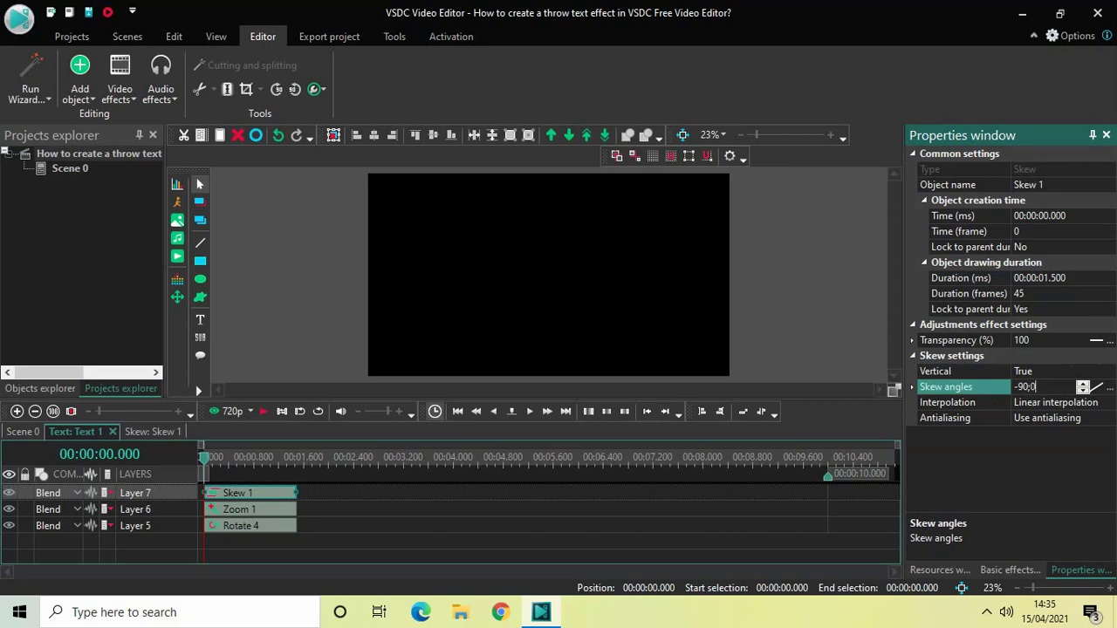
left_click(1046, 389)
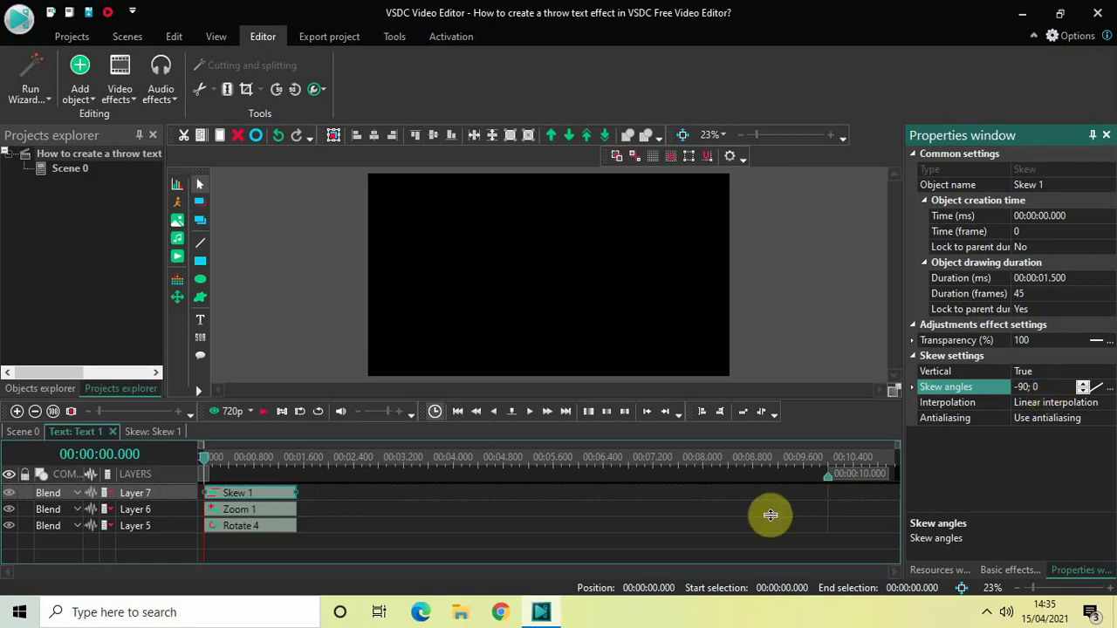
- Play back the GEN Z Rotate, Zoom and Skew throw animation, then replay it from 0
left_click(521, 531)
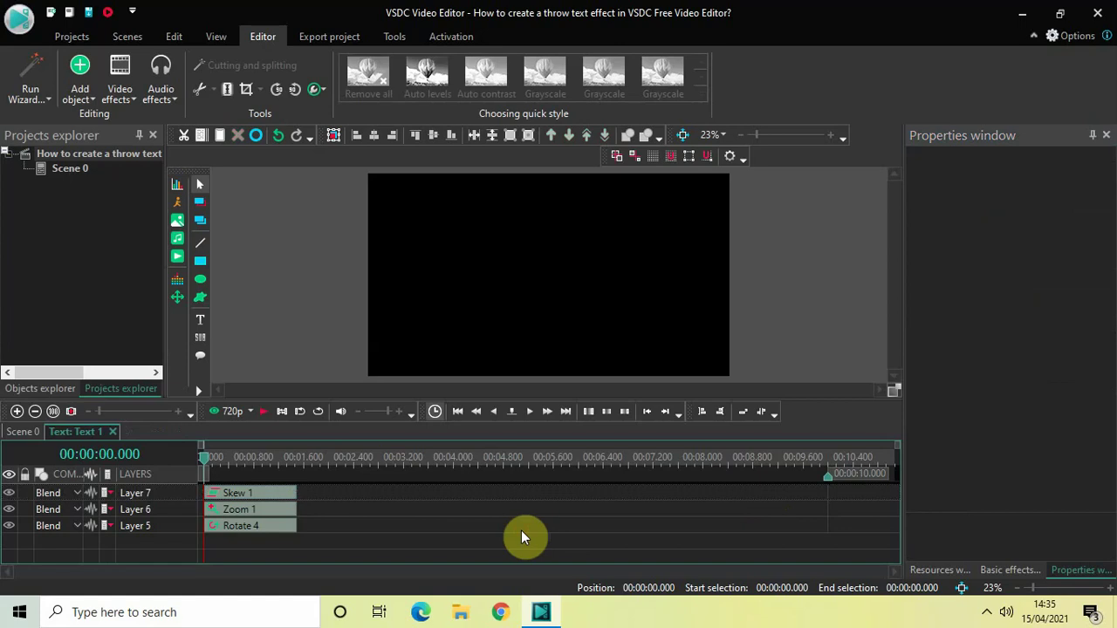
key("space")
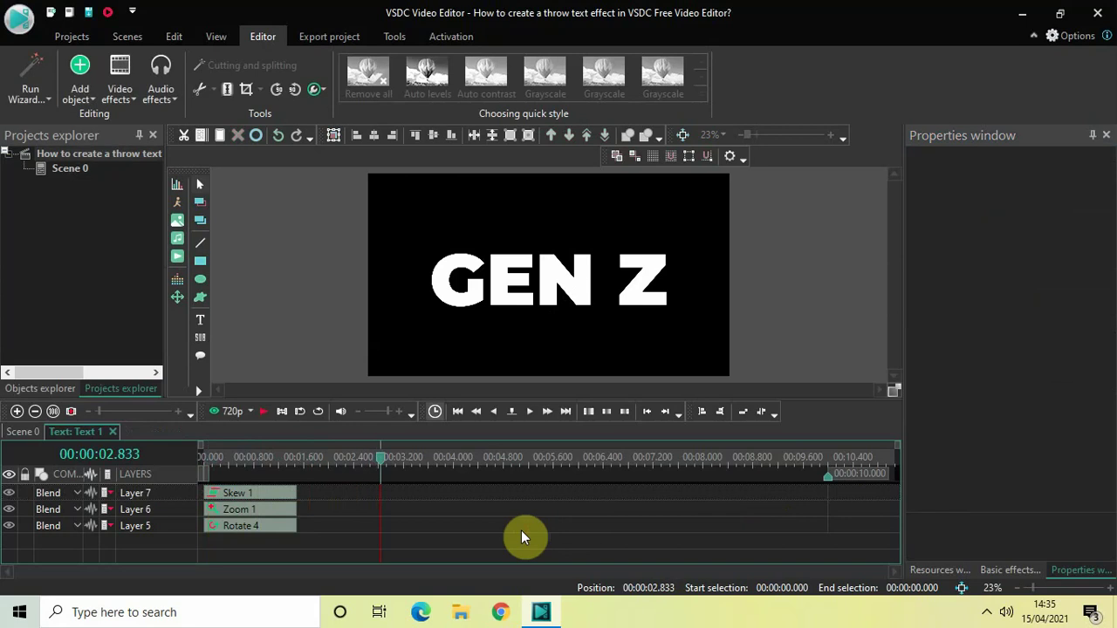
key("space")
left_click_drag(383, 469, 162, 467)
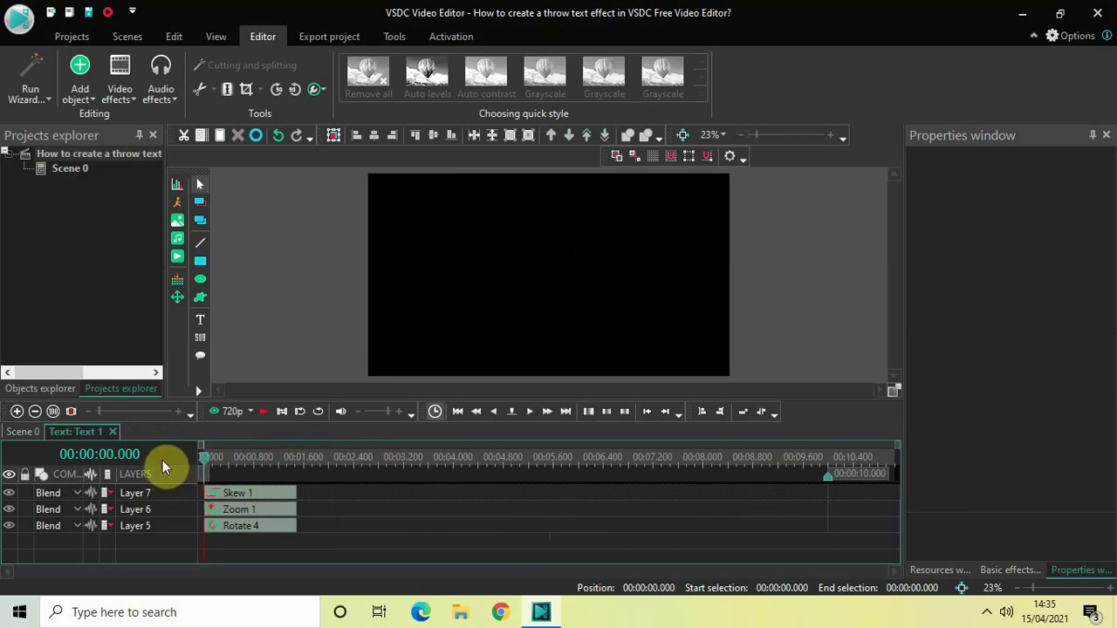
key("space")
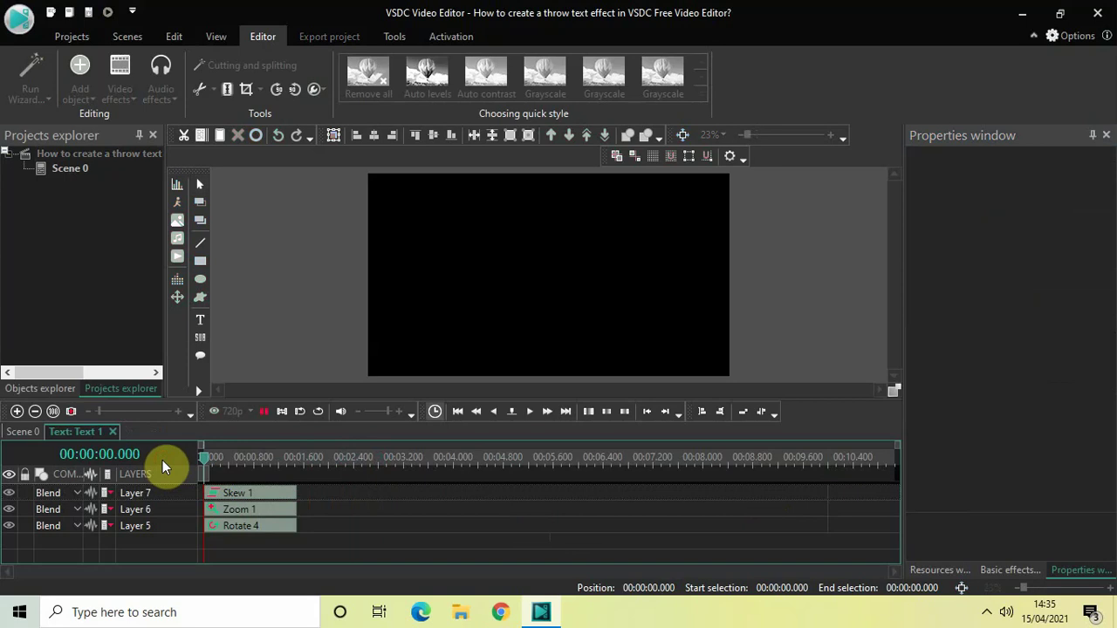